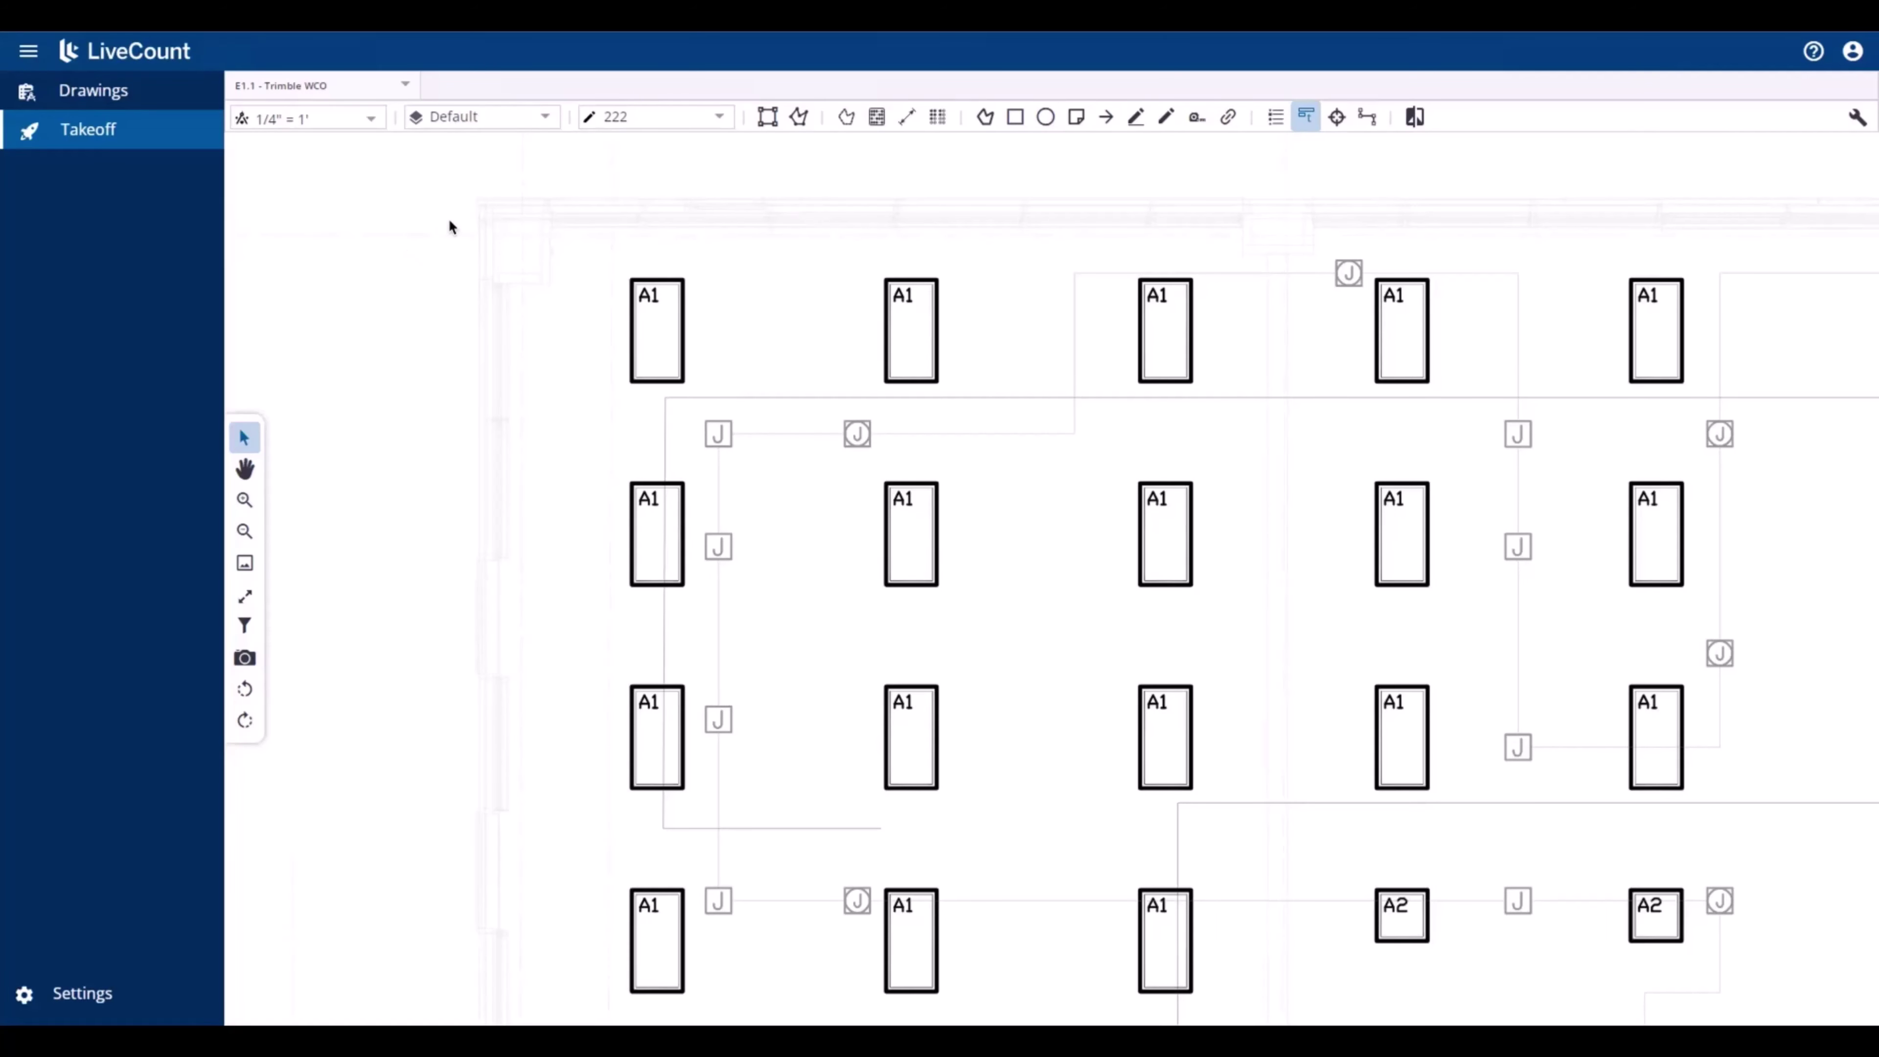
Create a layer named 'Layer 1' in the layer manager, leaving its default style empty
click(506, 124)
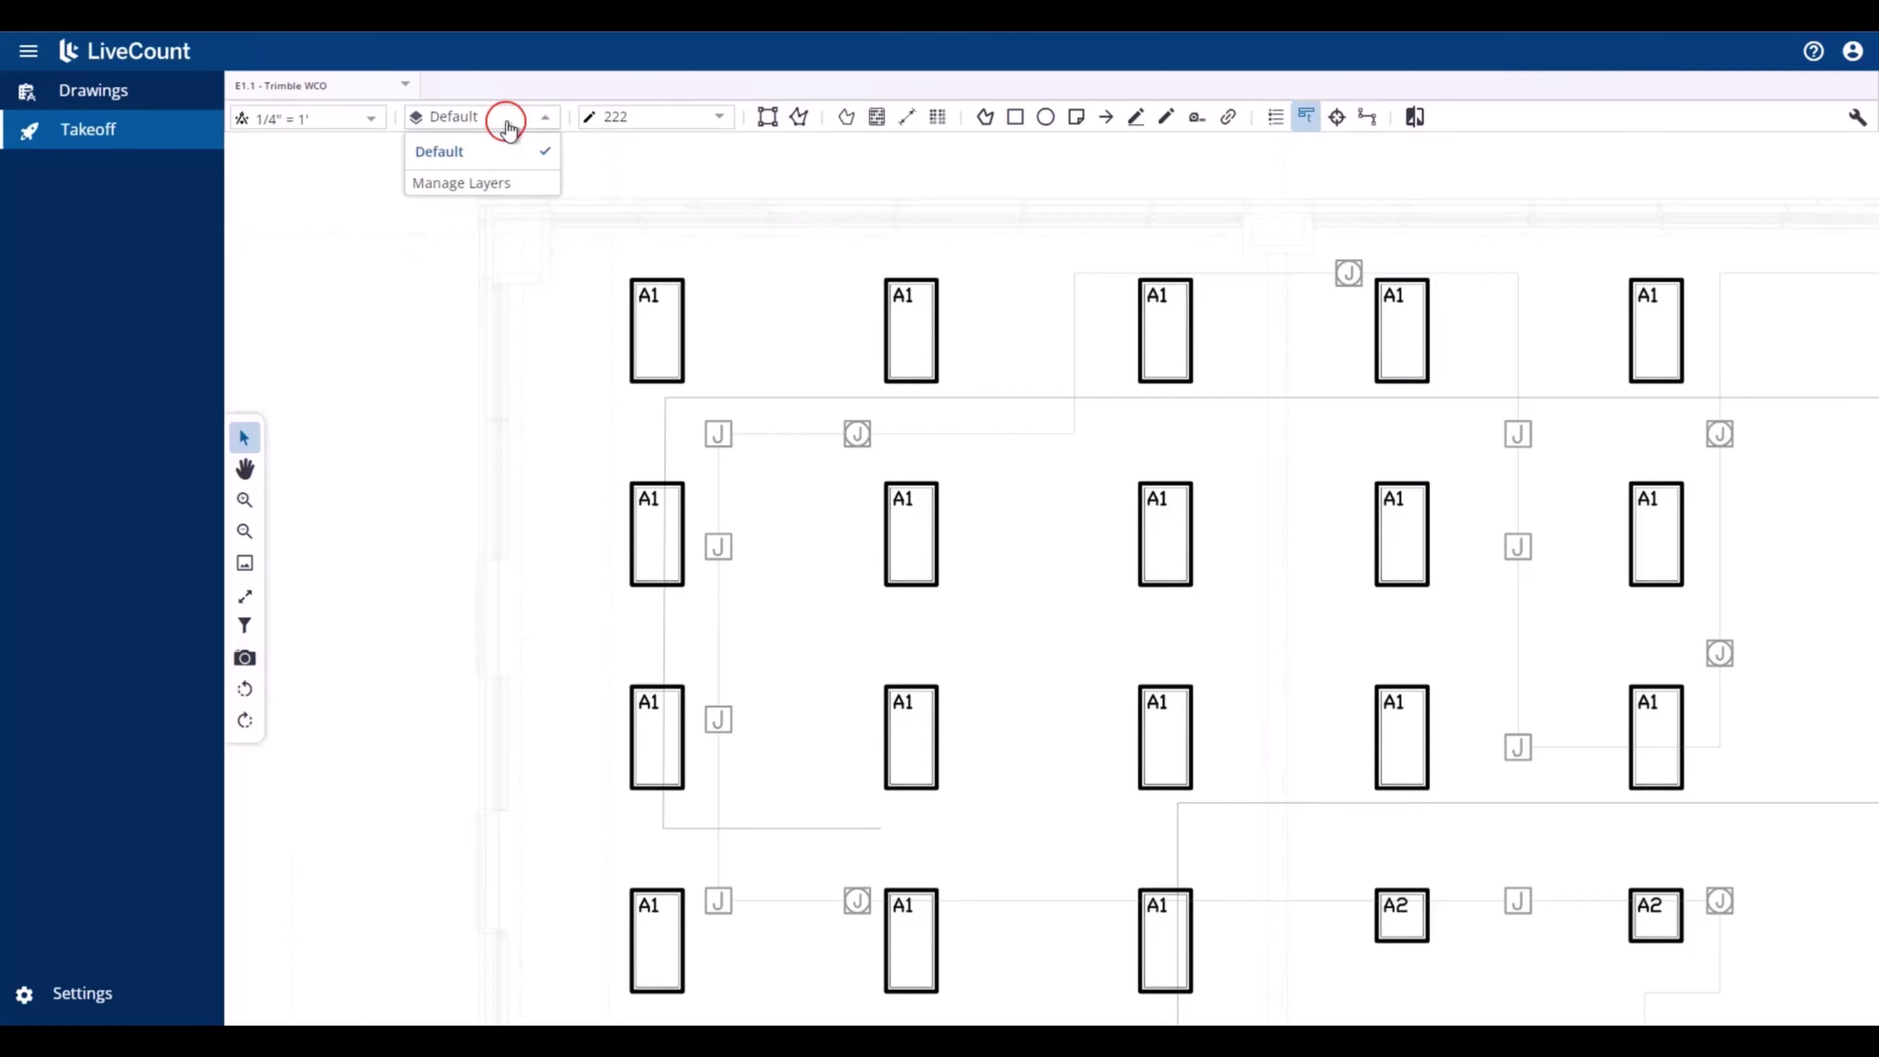
click(495, 181)
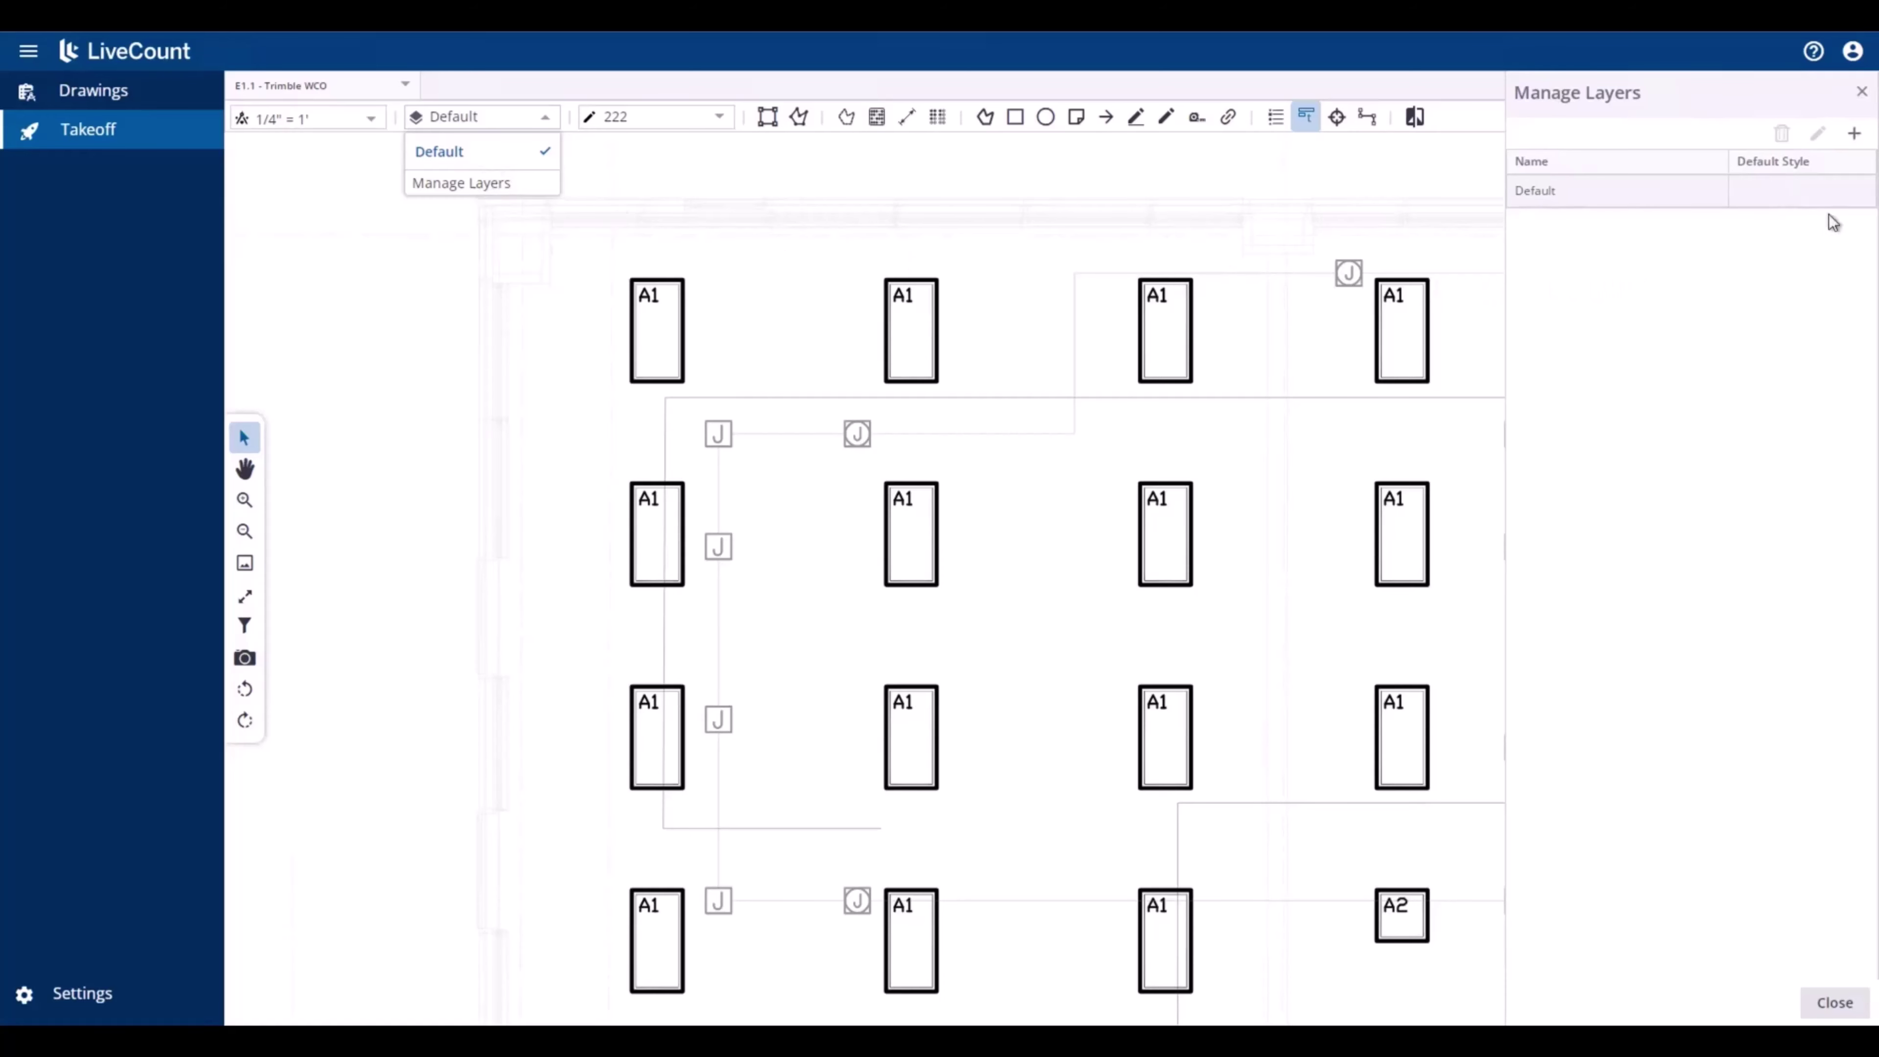
click(1854, 135)
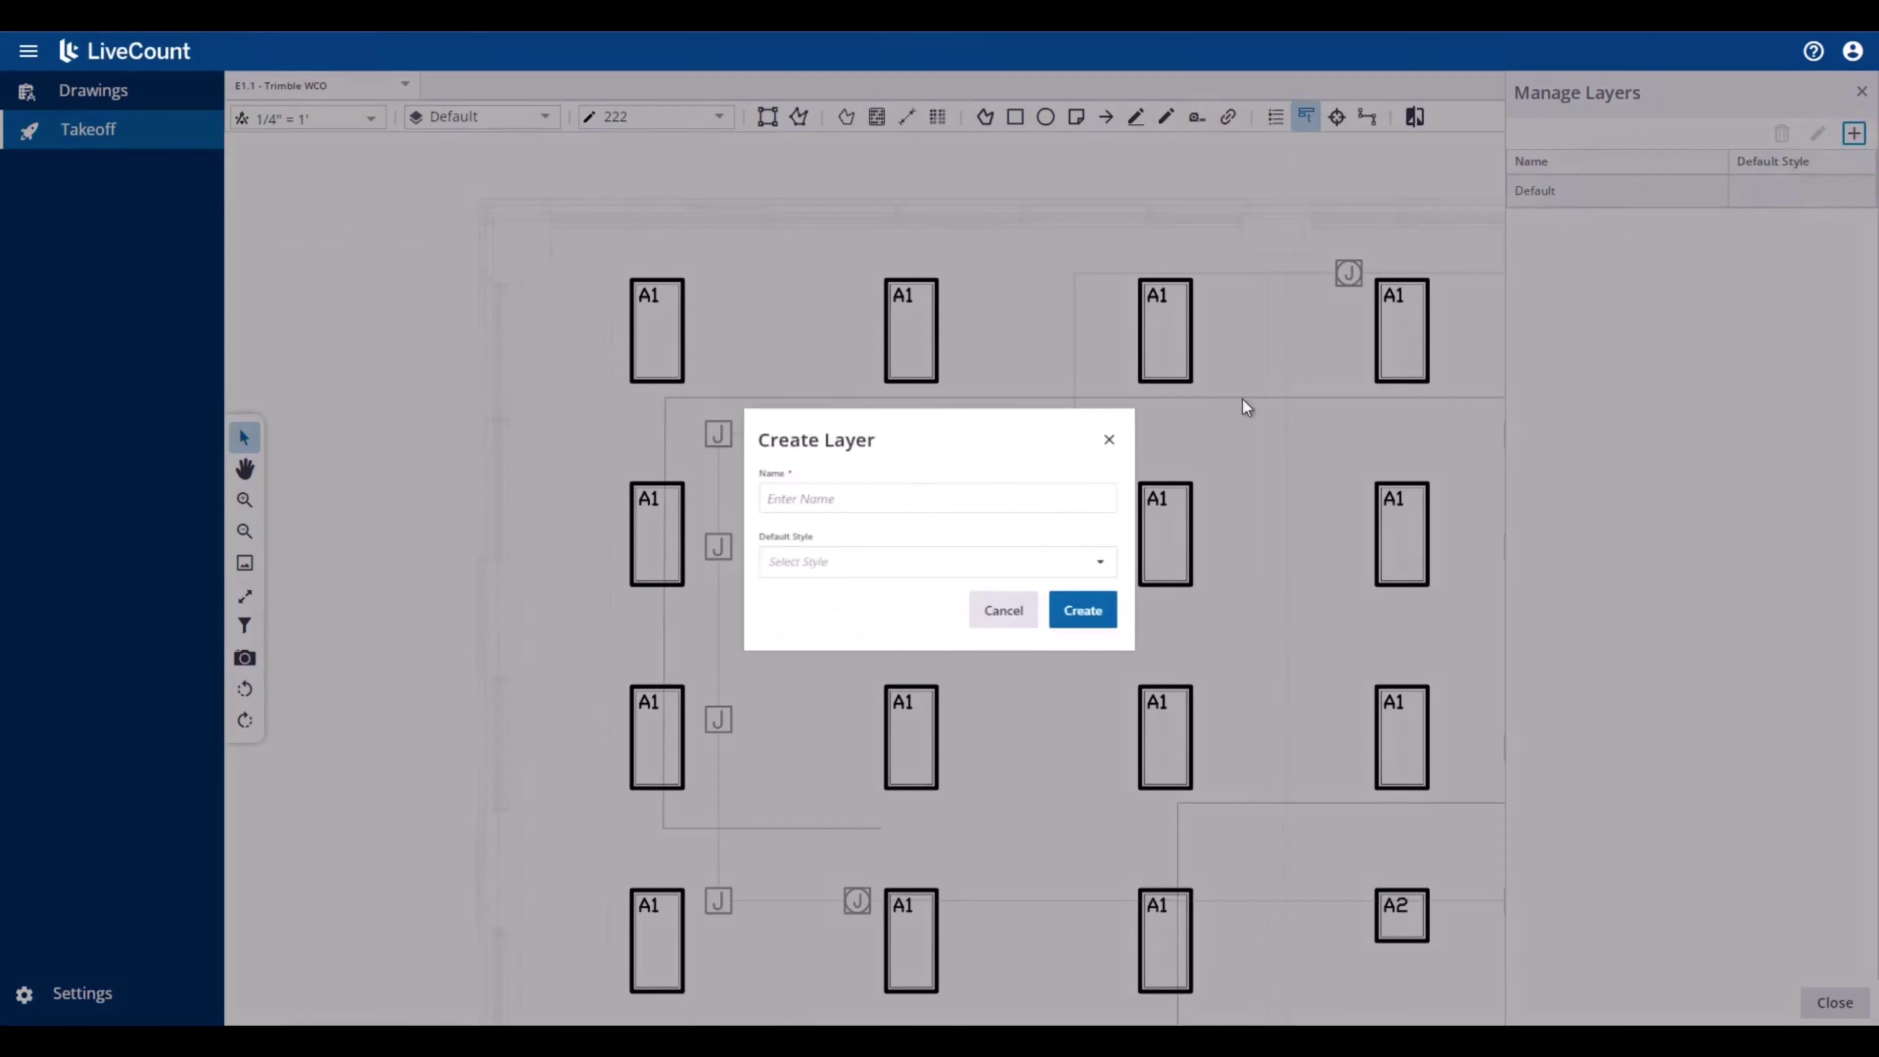
click(927, 494)
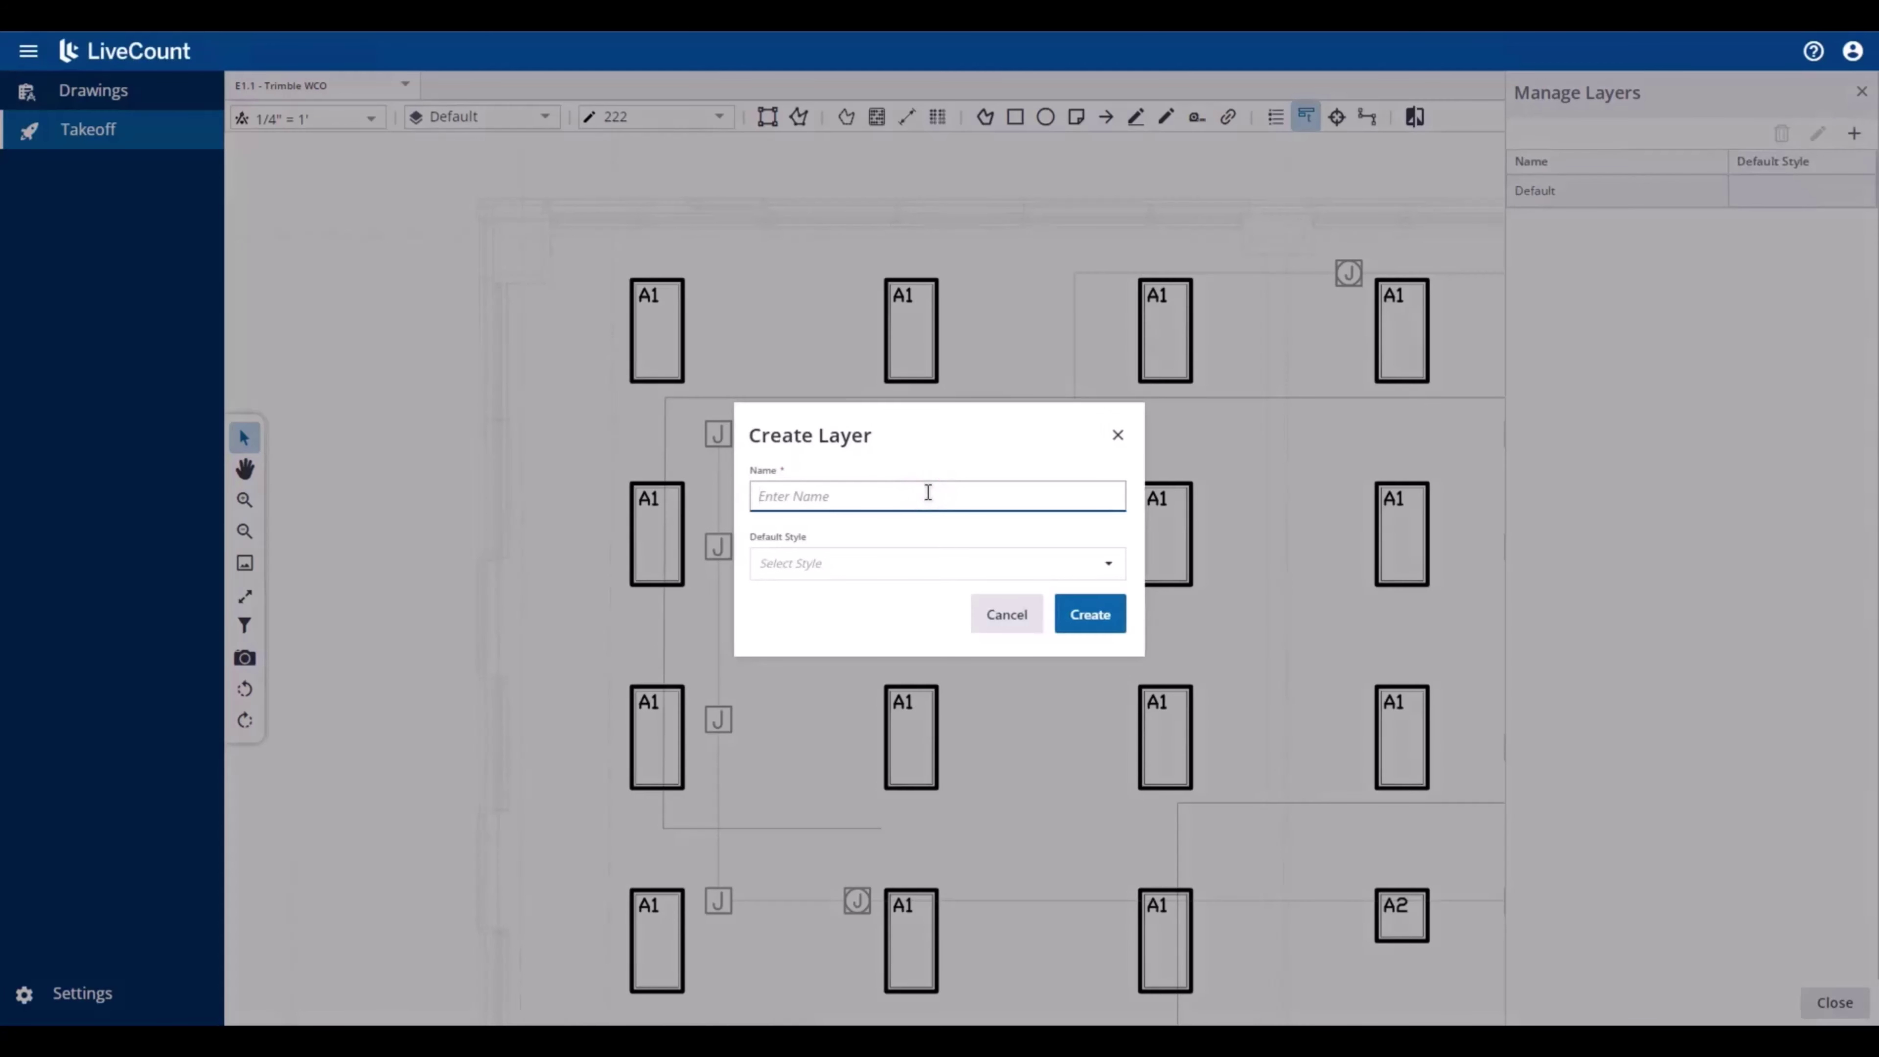
text(Layer 1)
click(1084, 626)
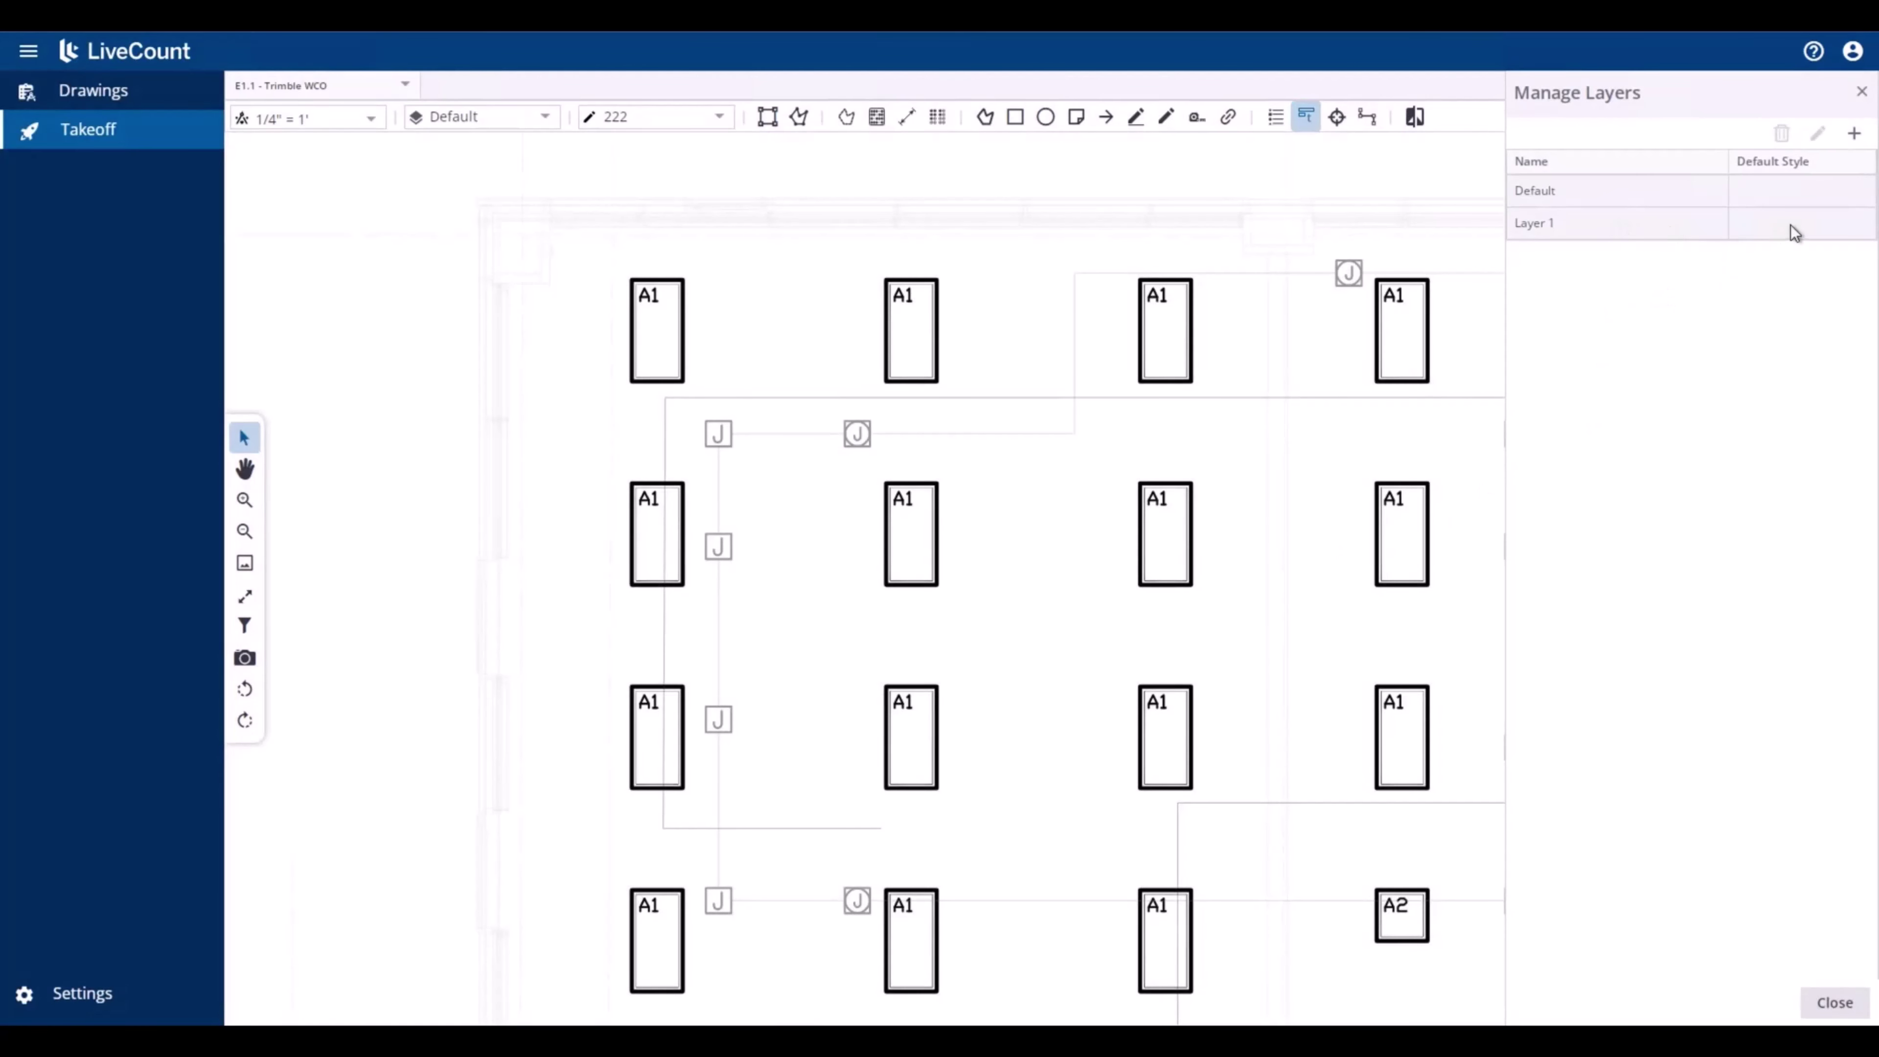
Create a layer named 'Layer 2' with Cable Tray as its default style
click(1854, 133)
click(928, 496)
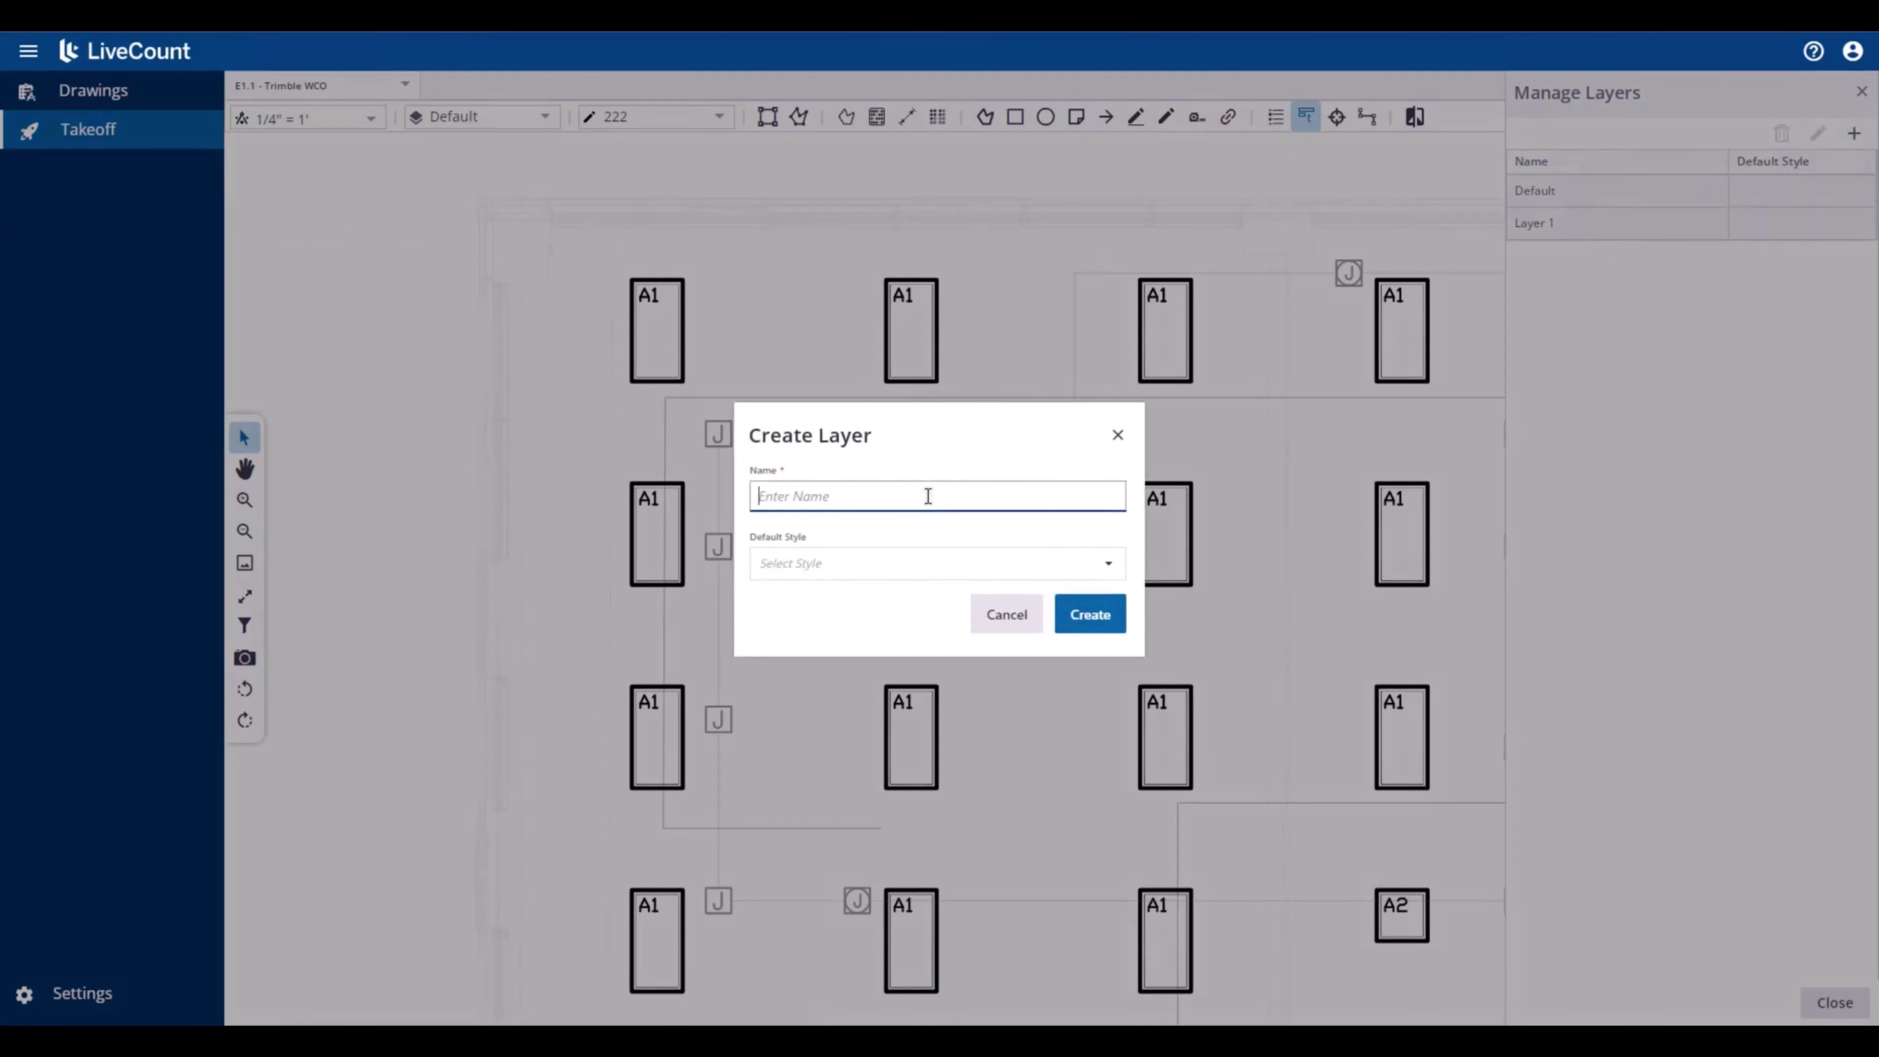
text(Layer 2)
key(Tab)
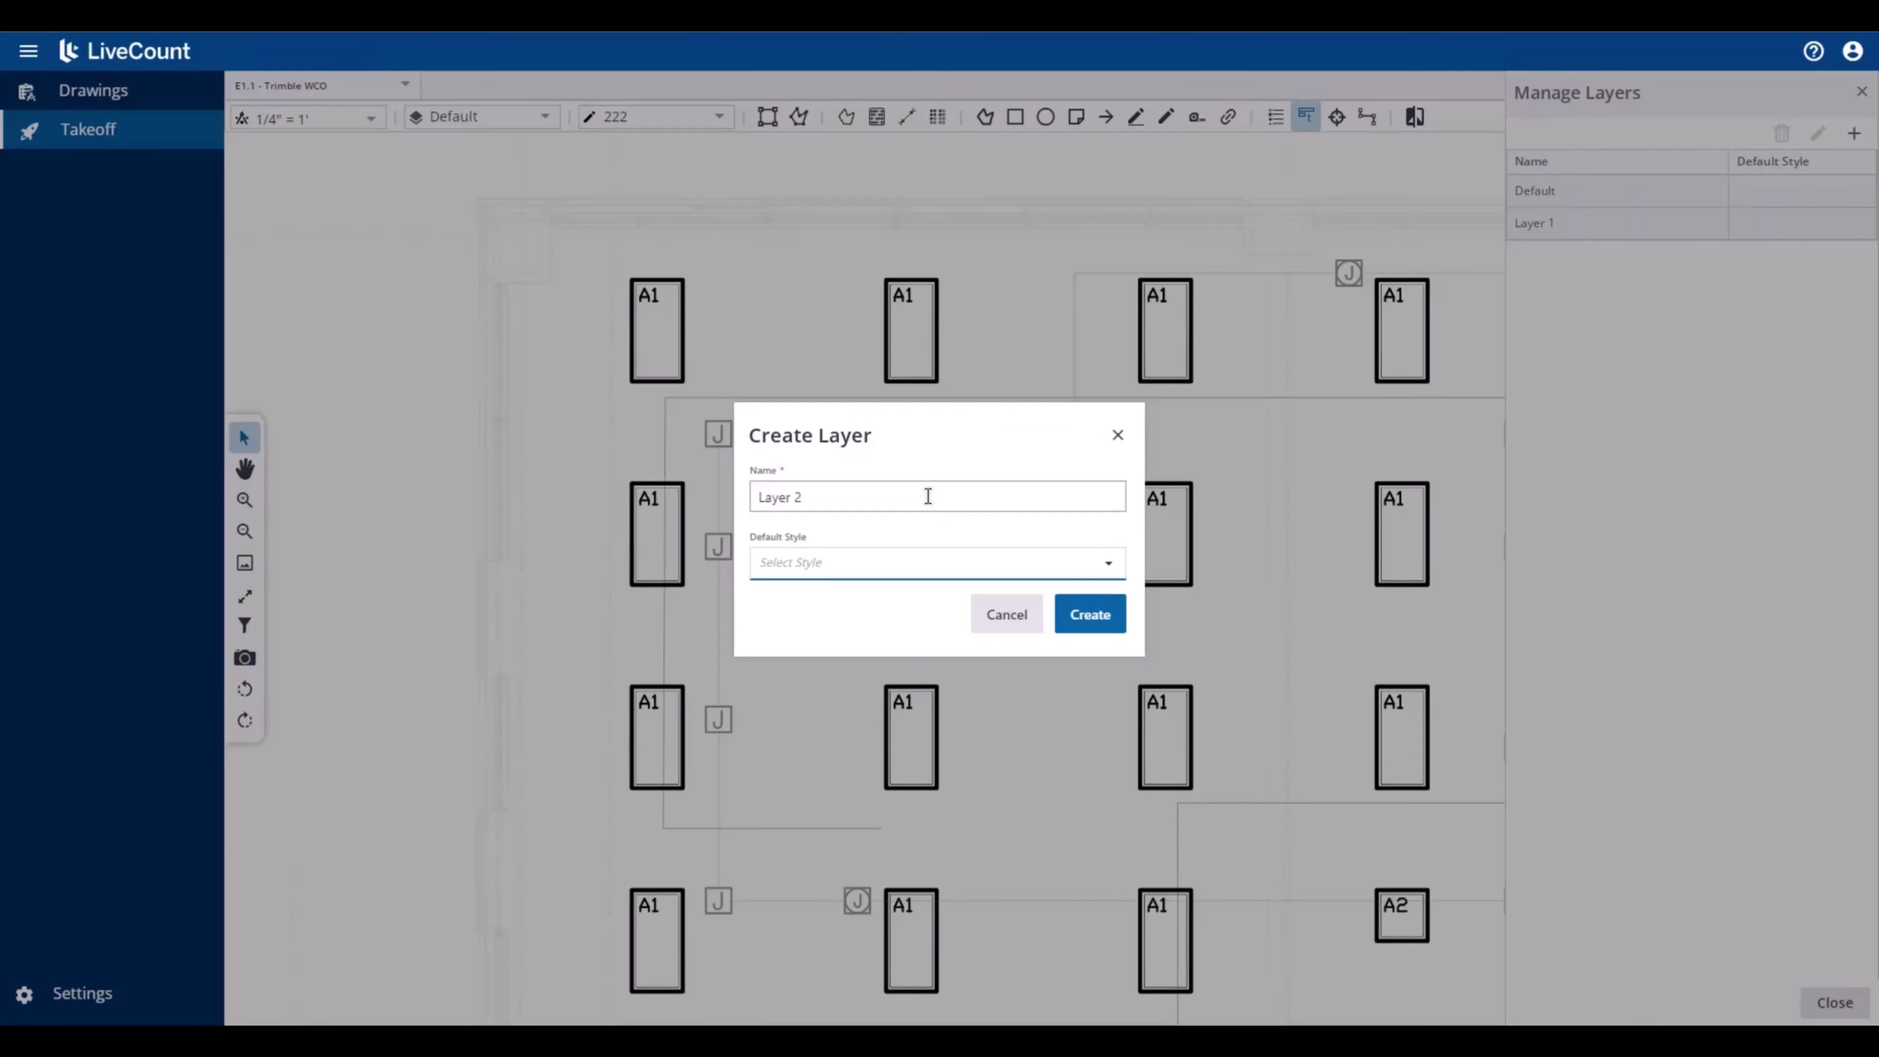
click(888, 572)
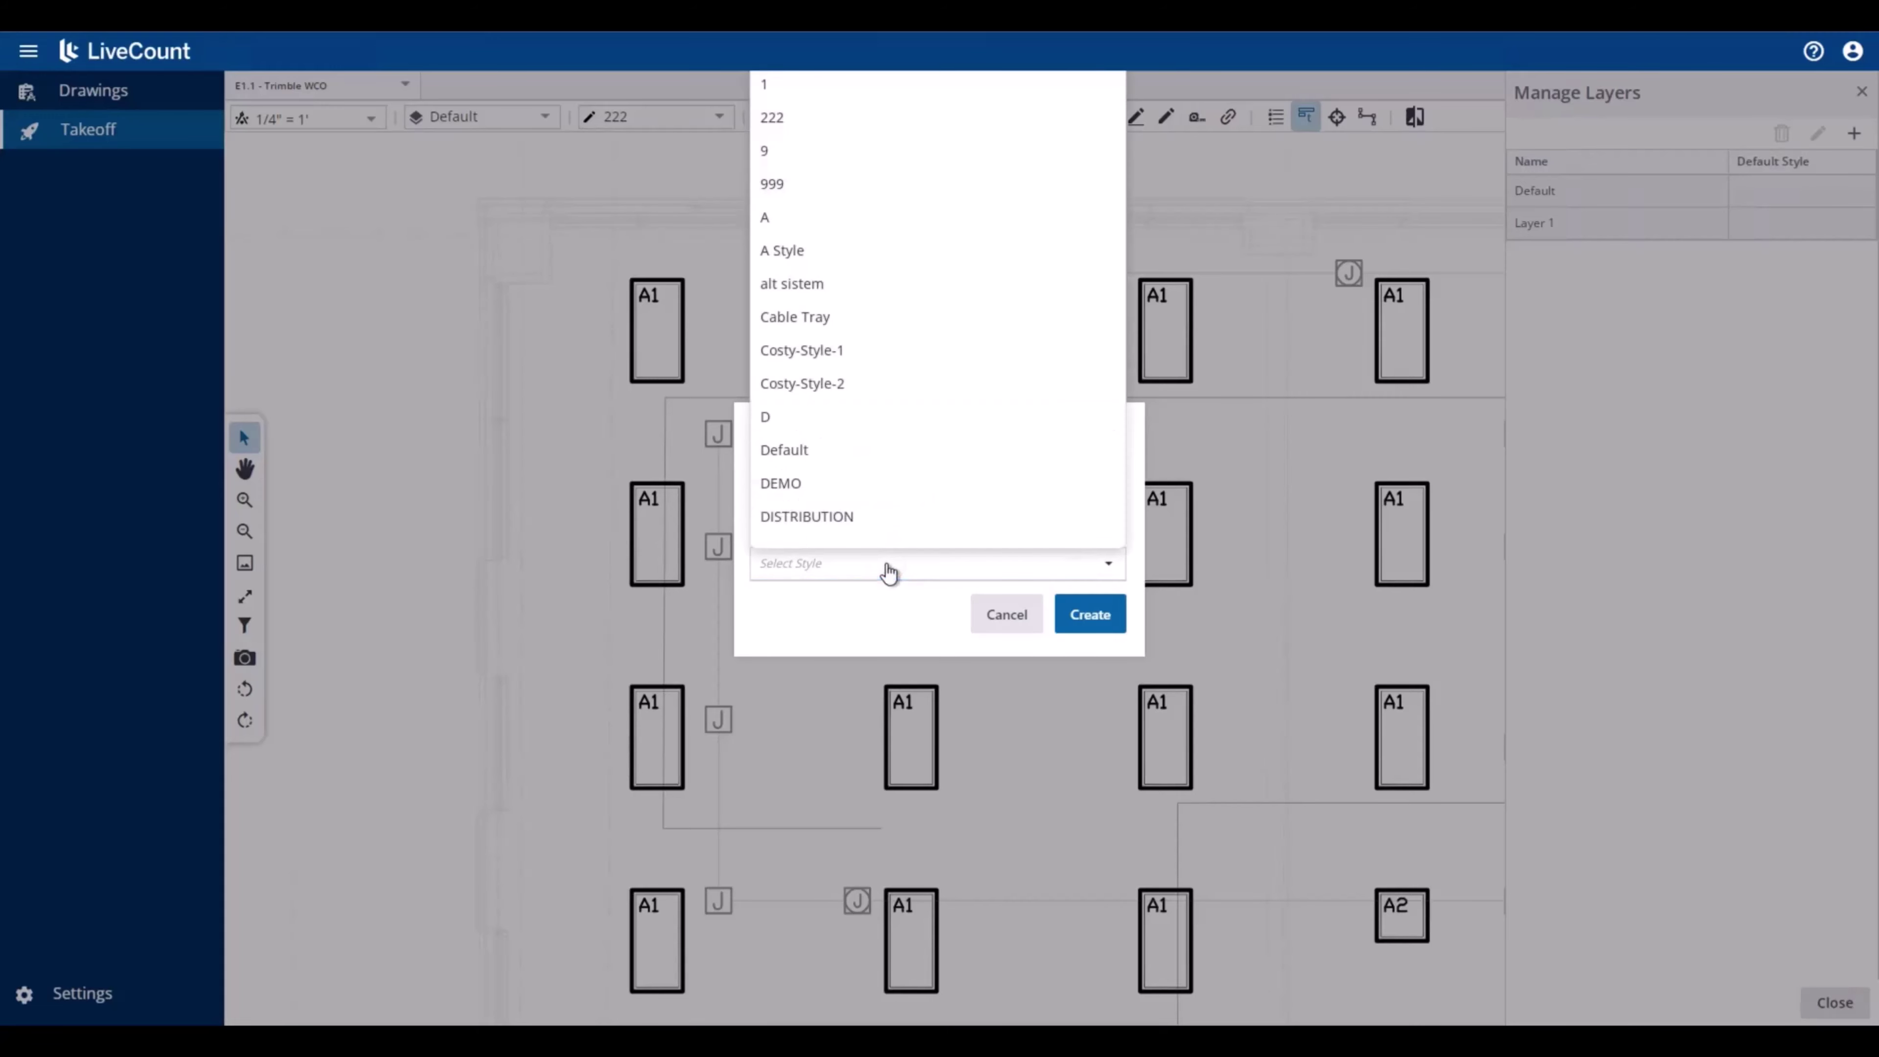
click(830, 318)
click(1098, 624)
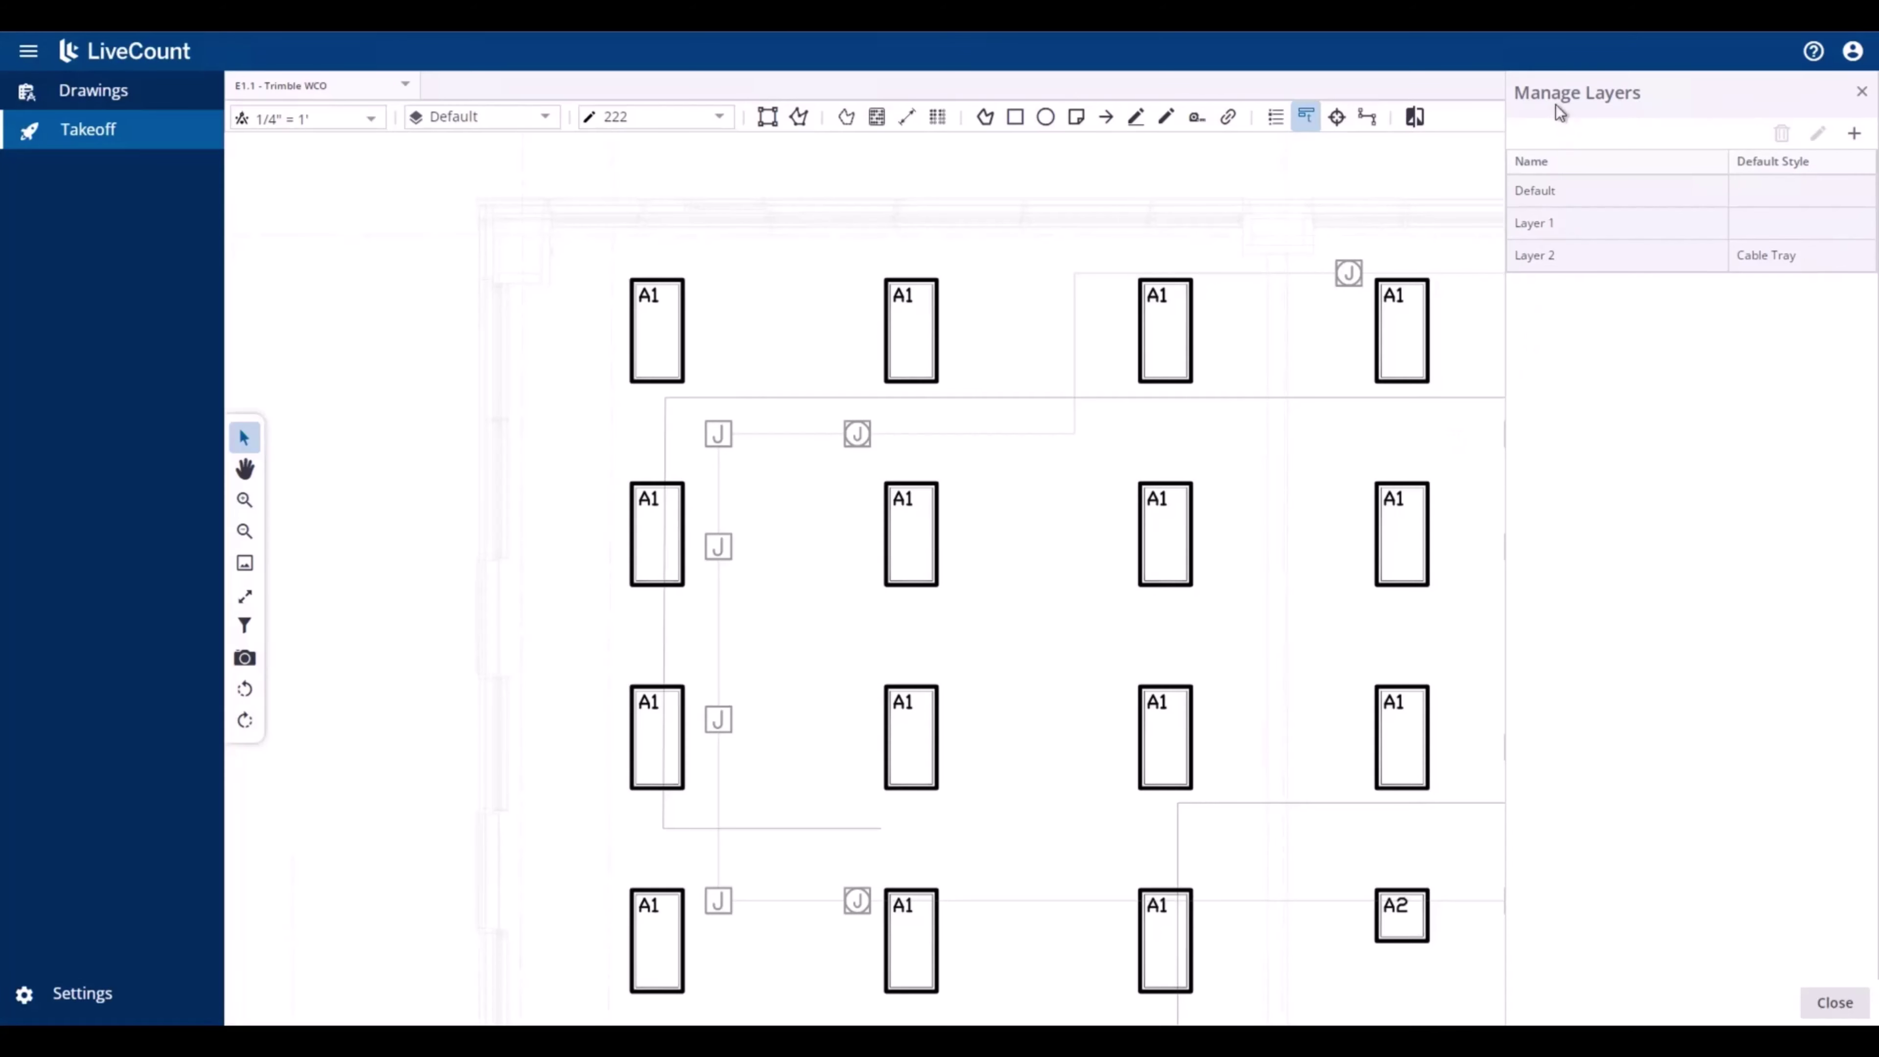
click(1550, 225)
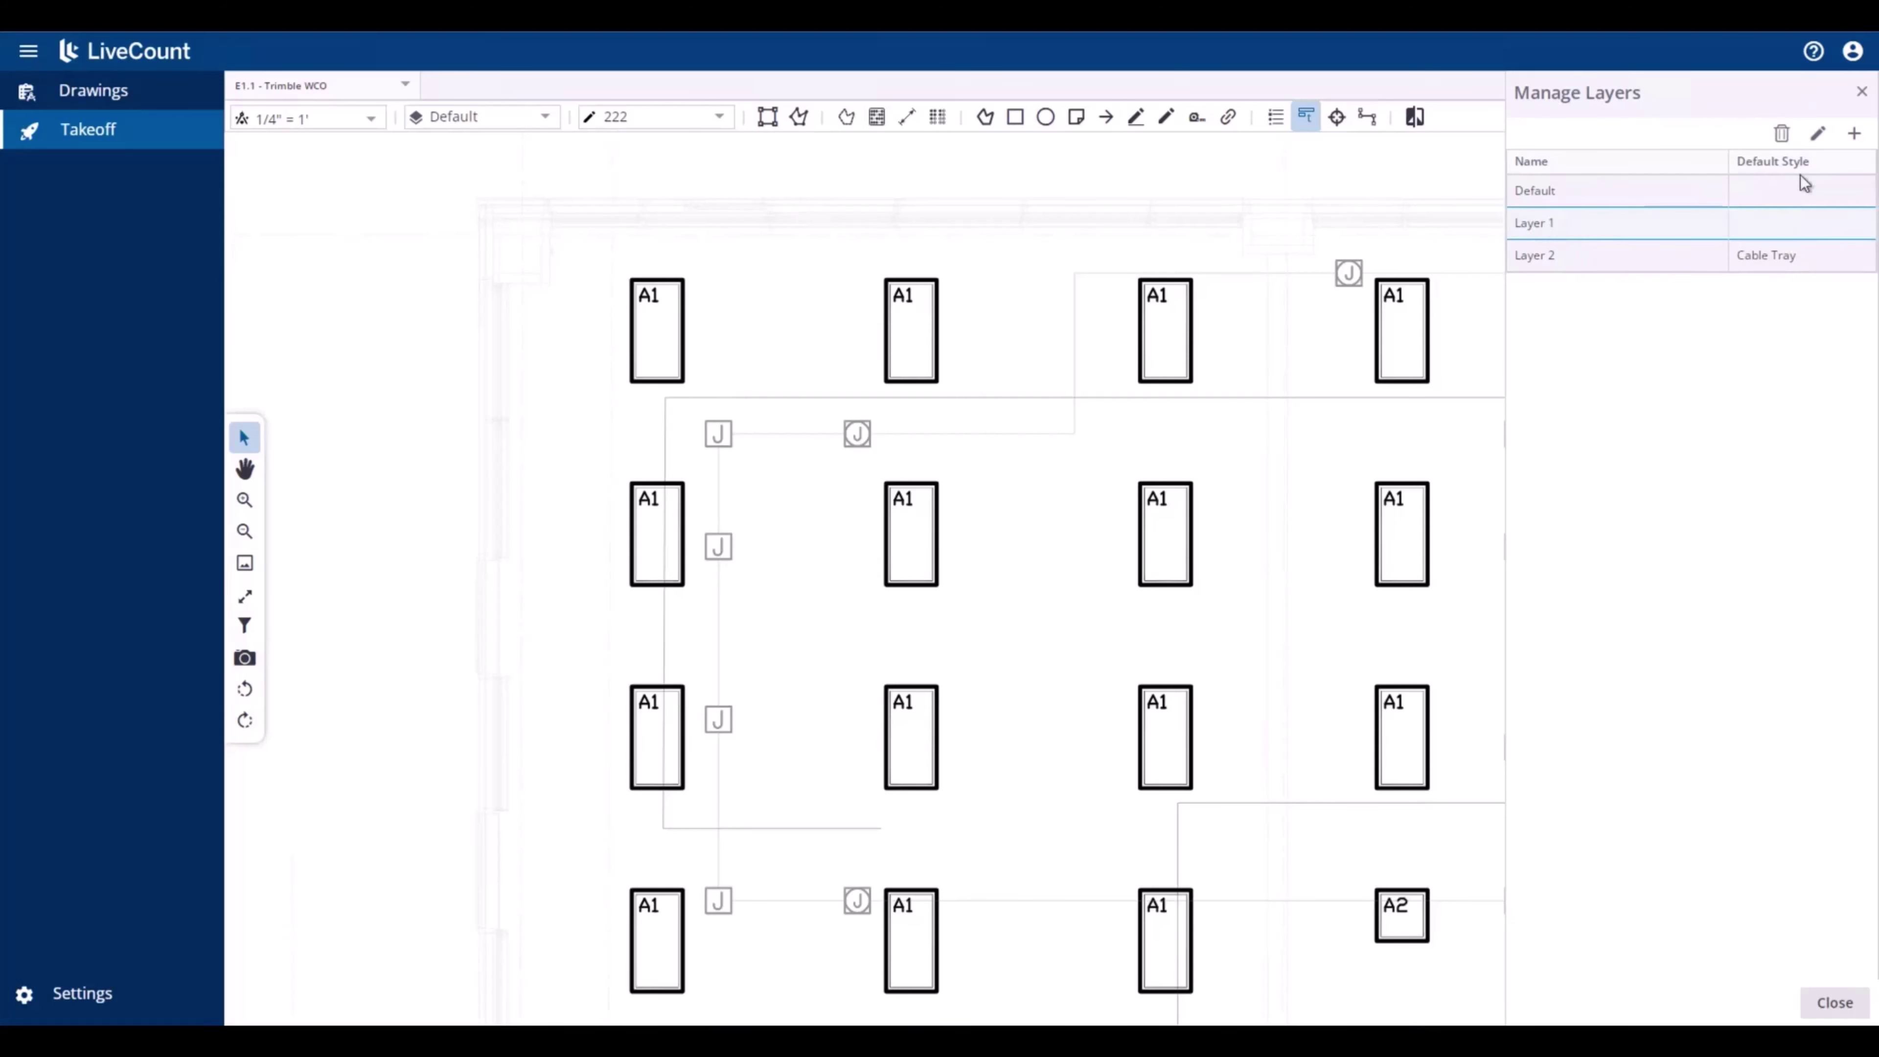
click(1818, 136)
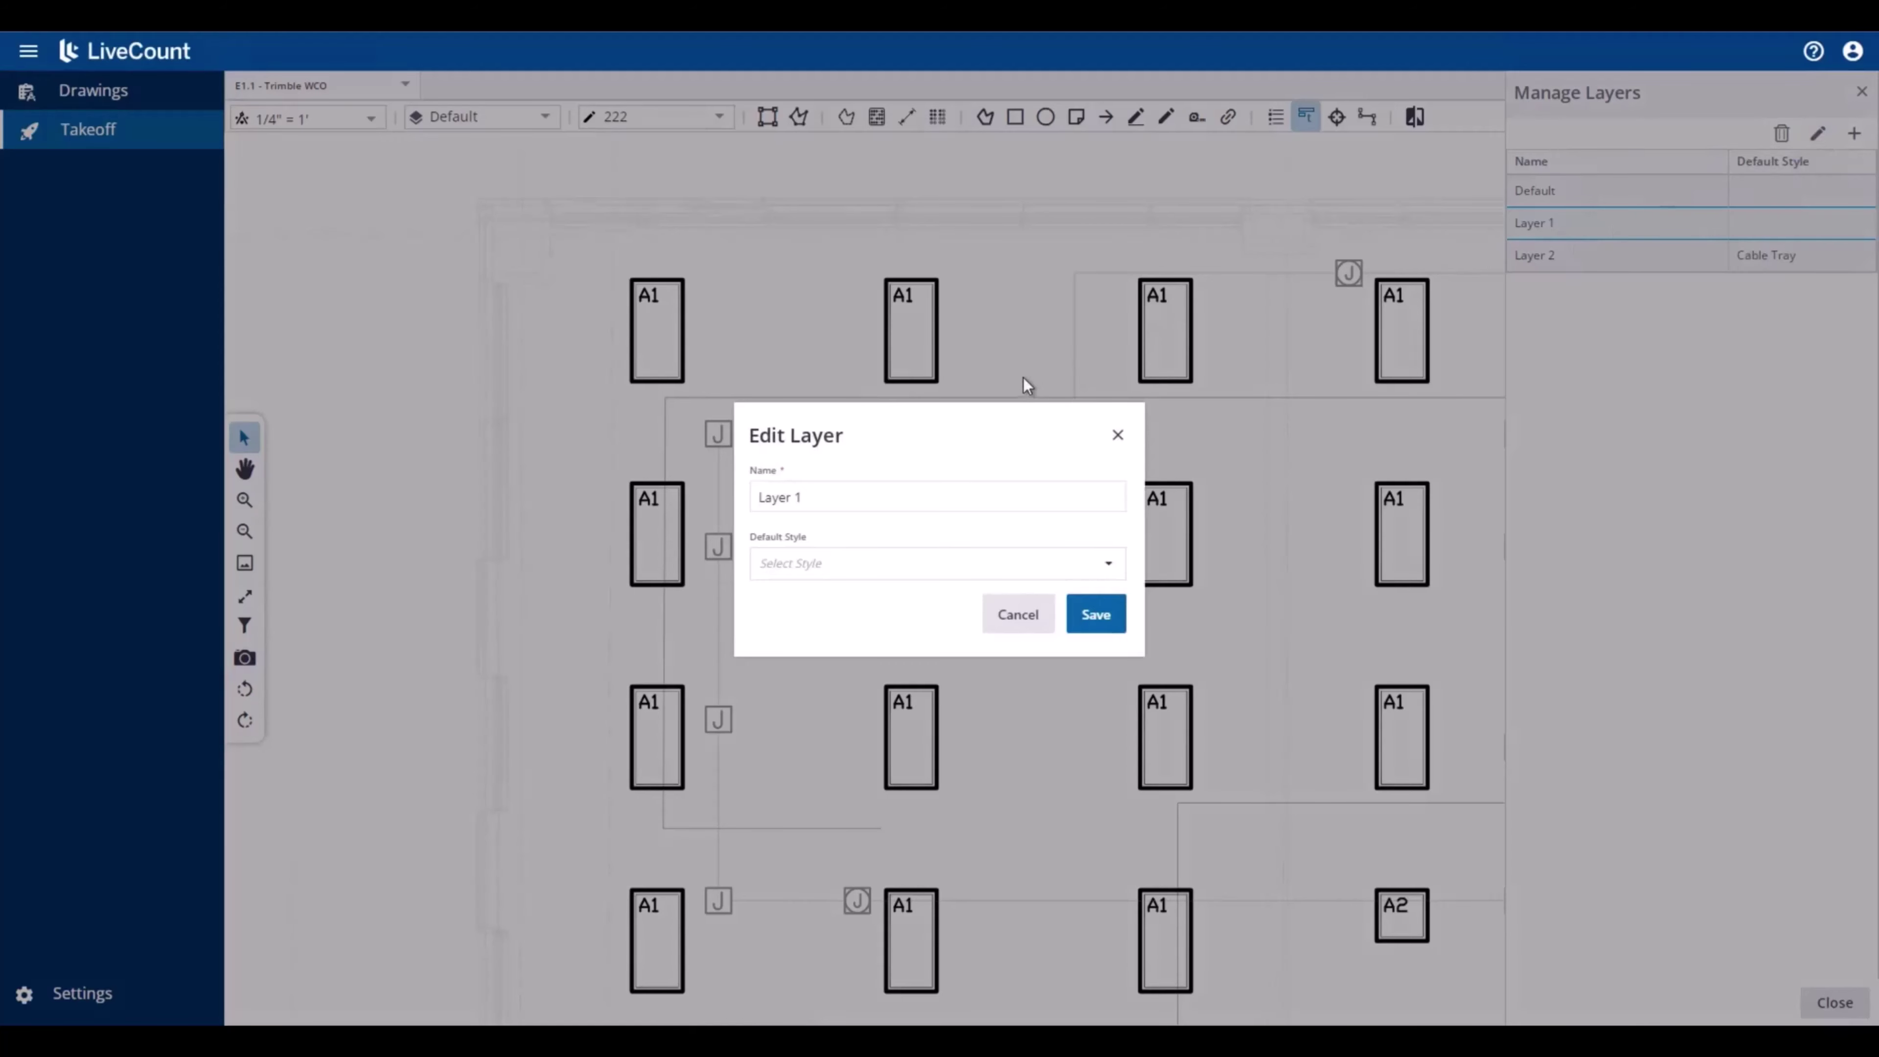
click(1026, 611)
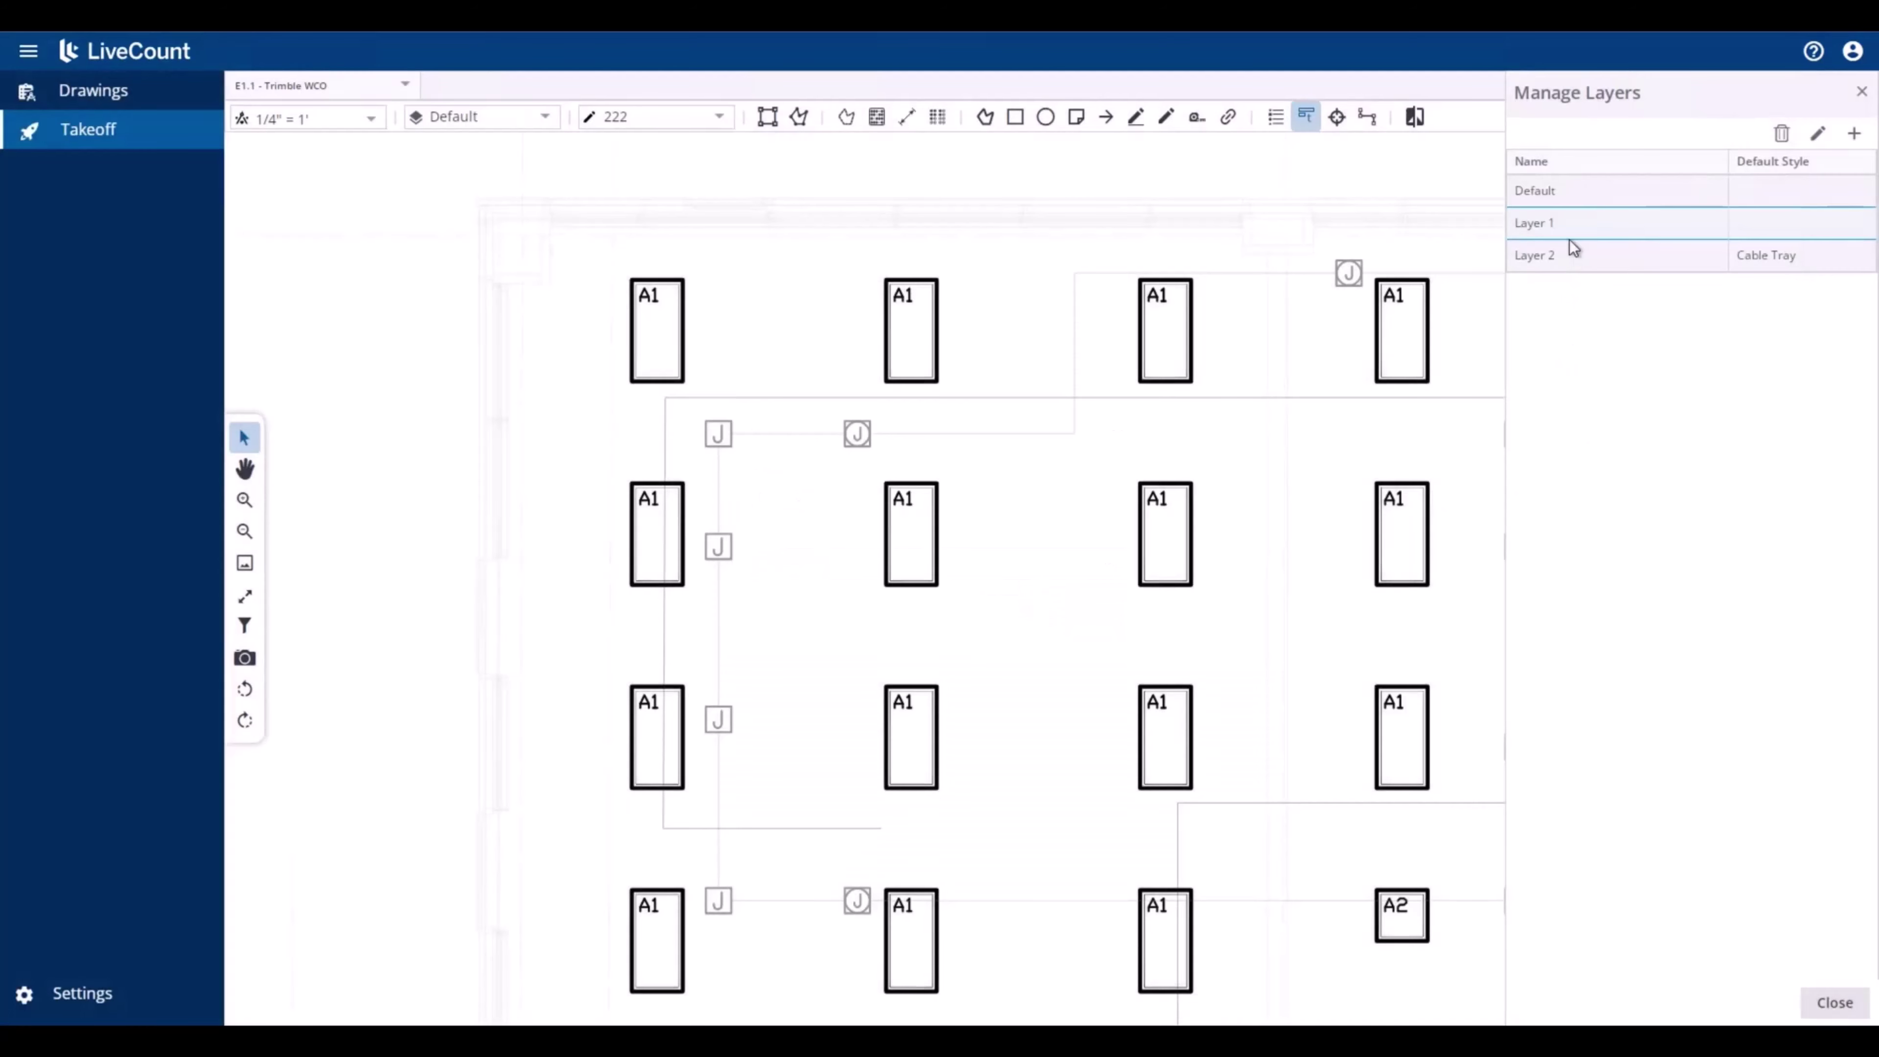
click(1782, 135)
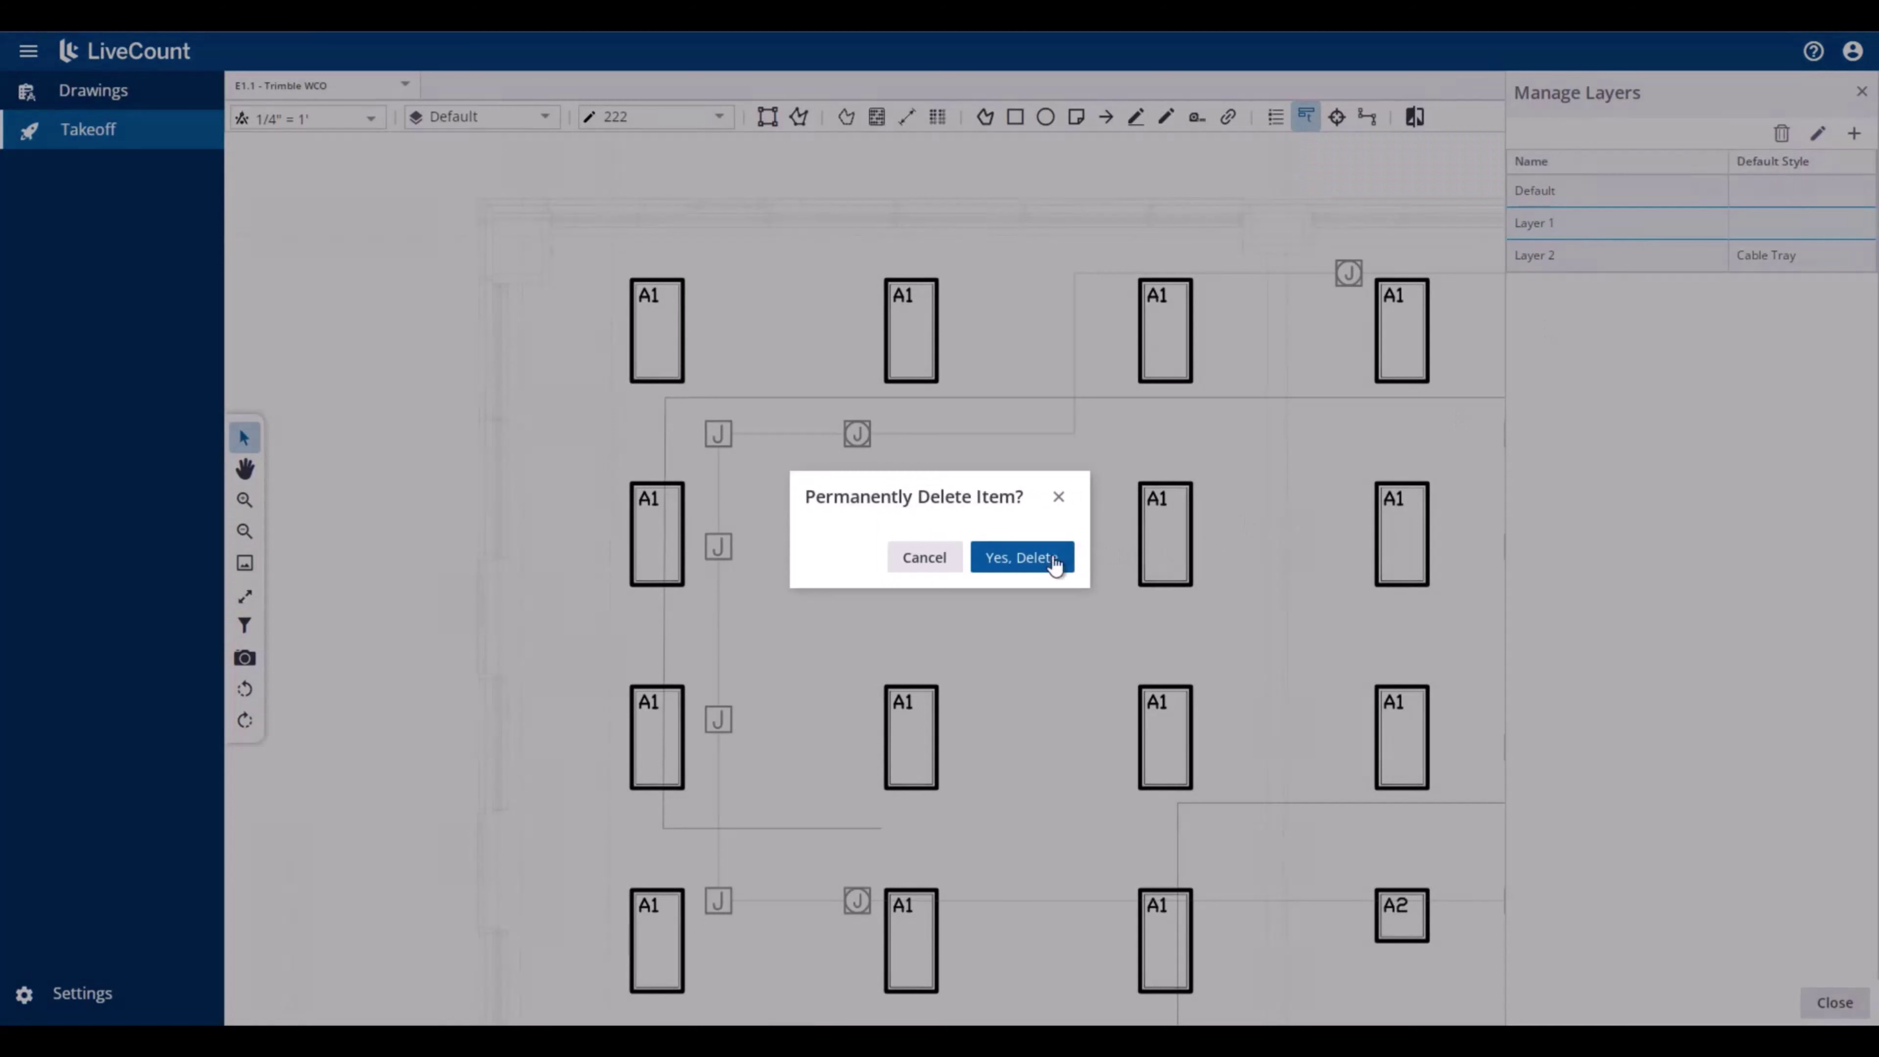
click(1058, 496)
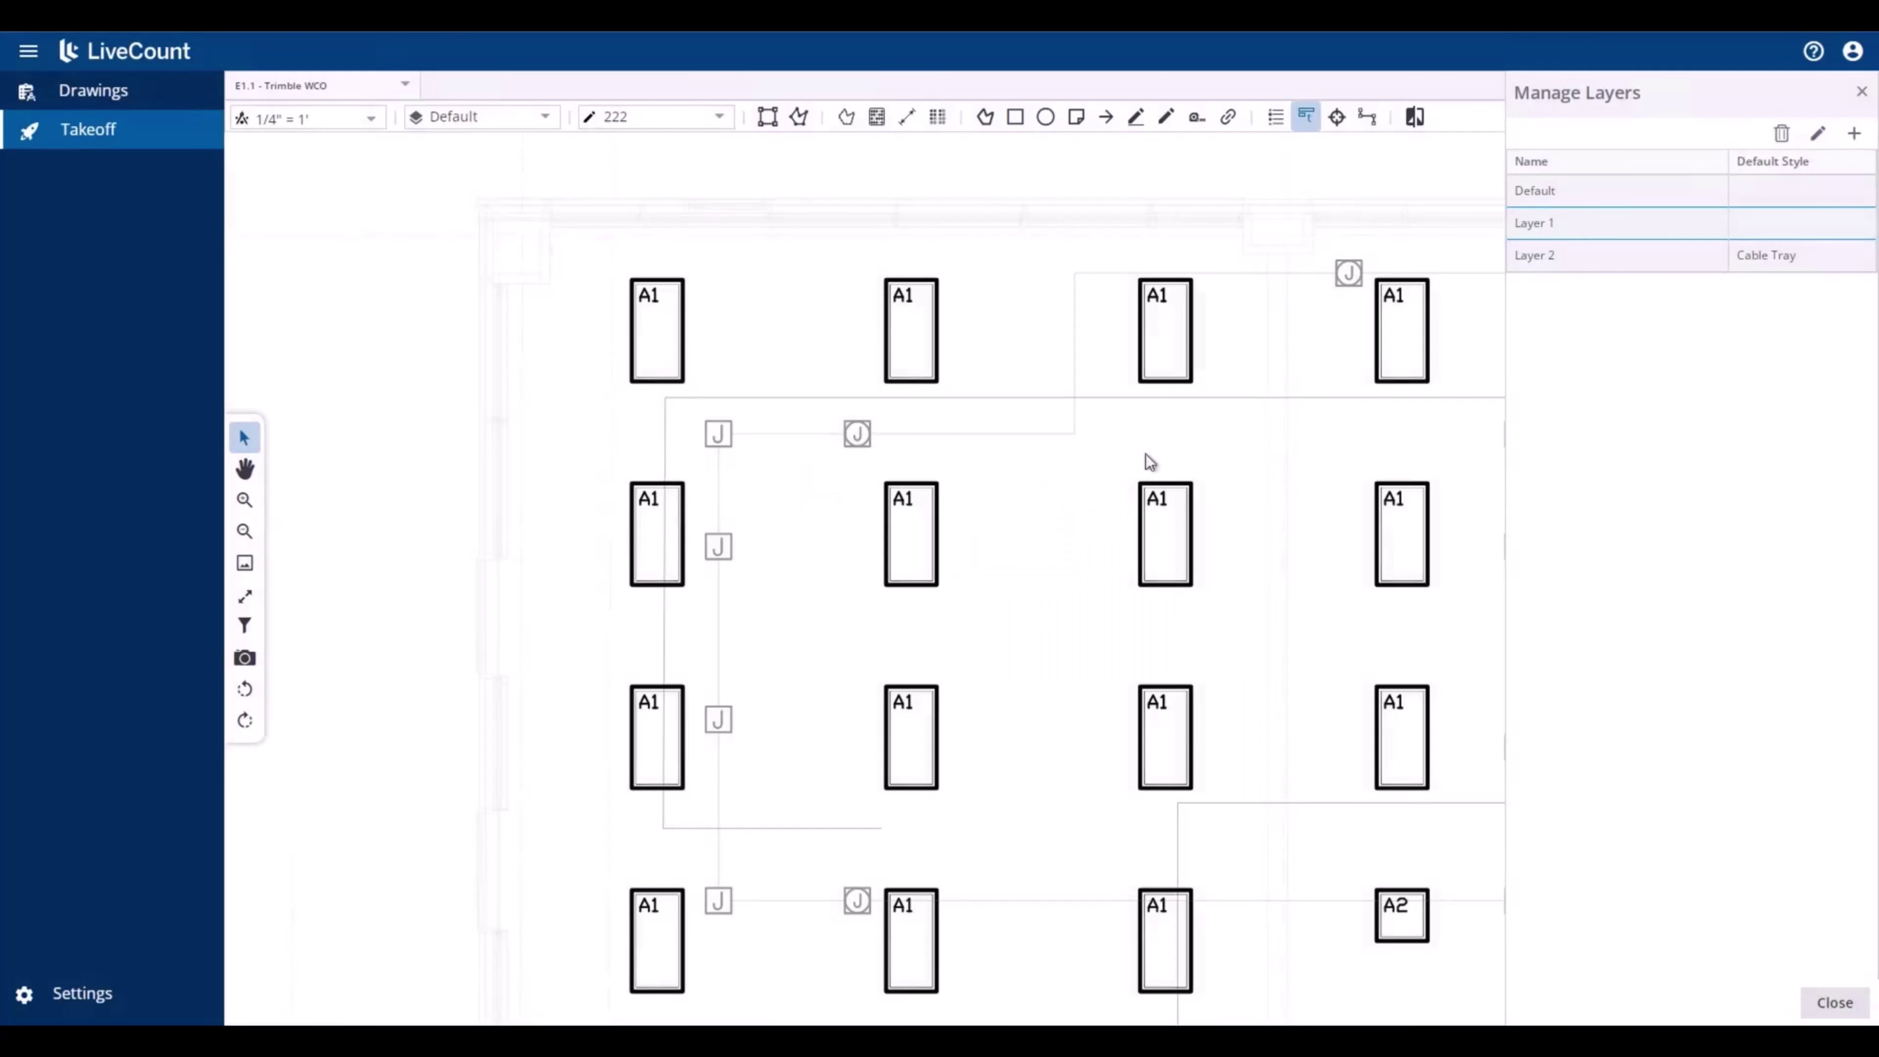
Close the layer manager and make Layer 1 the active layer
click(1861, 91)
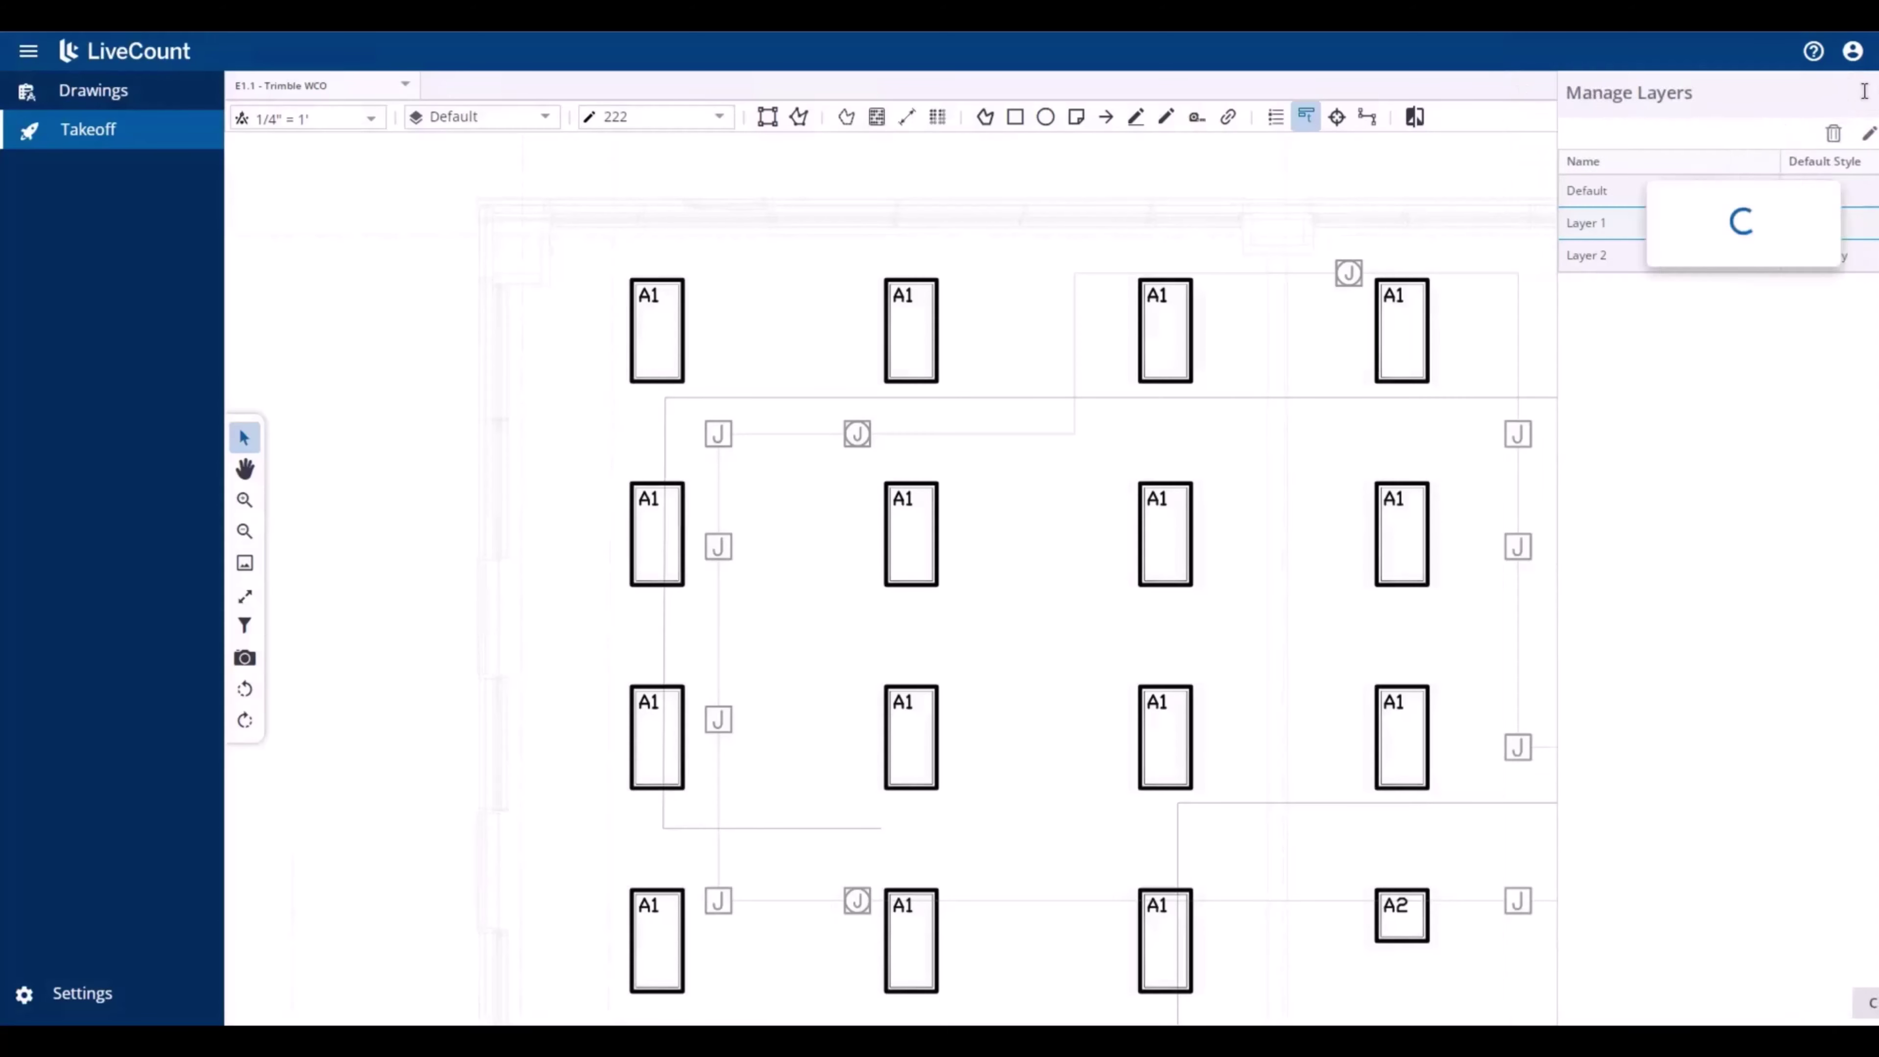
click(537, 118)
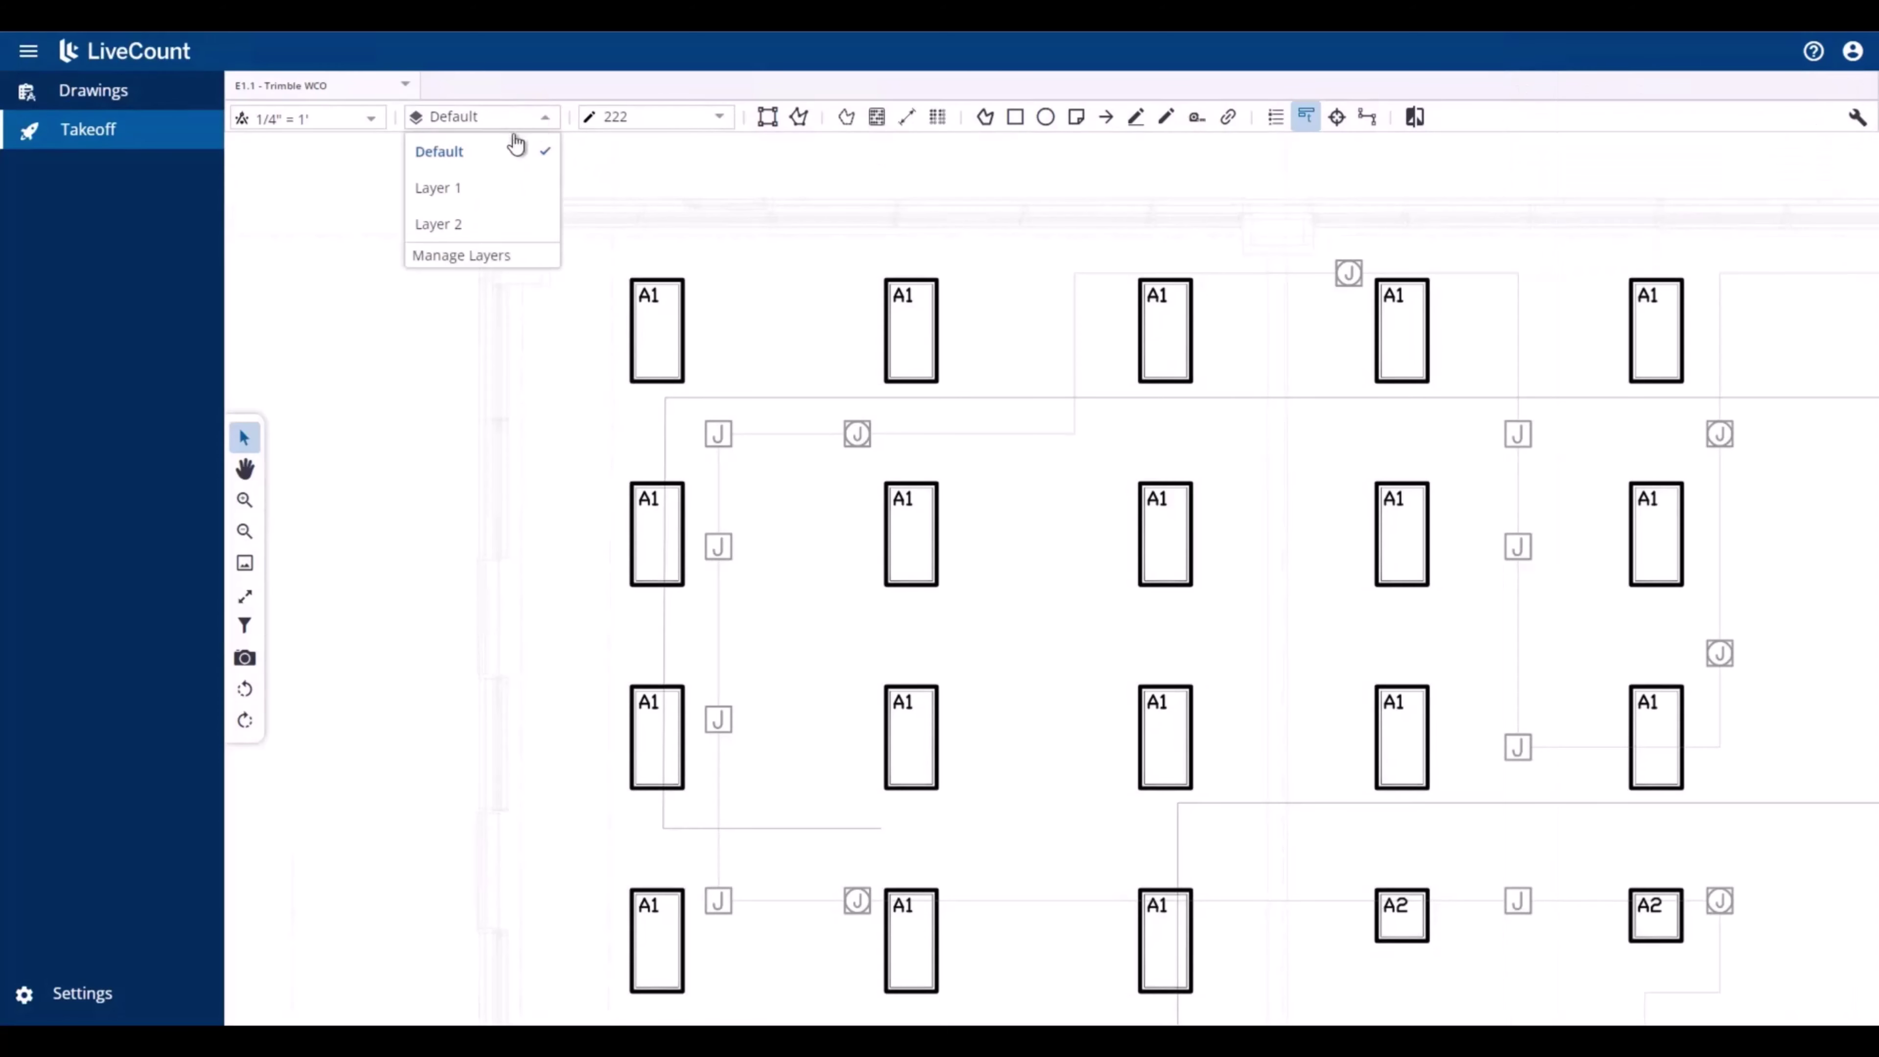
click(450, 188)
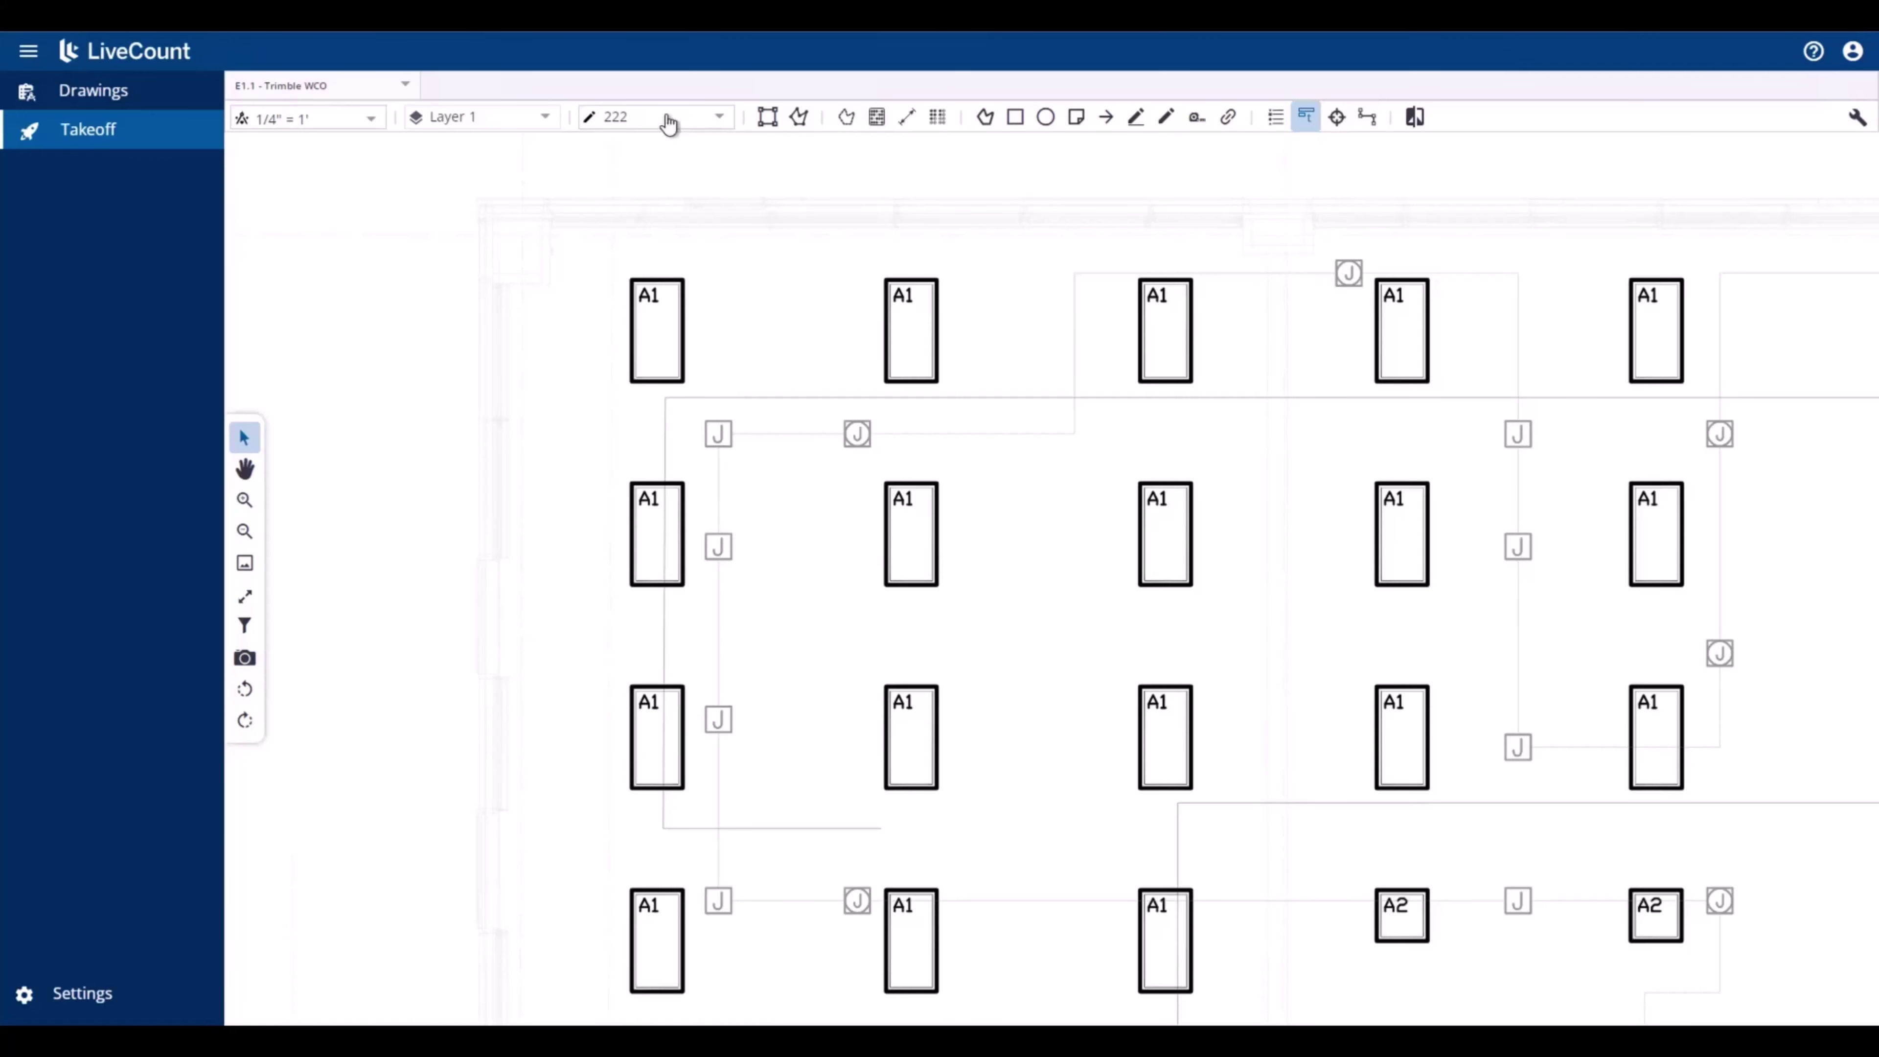
Measure and commit a style 222 run from the first to the third top-row A1 fixture
click(906, 119)
click(653, 326)
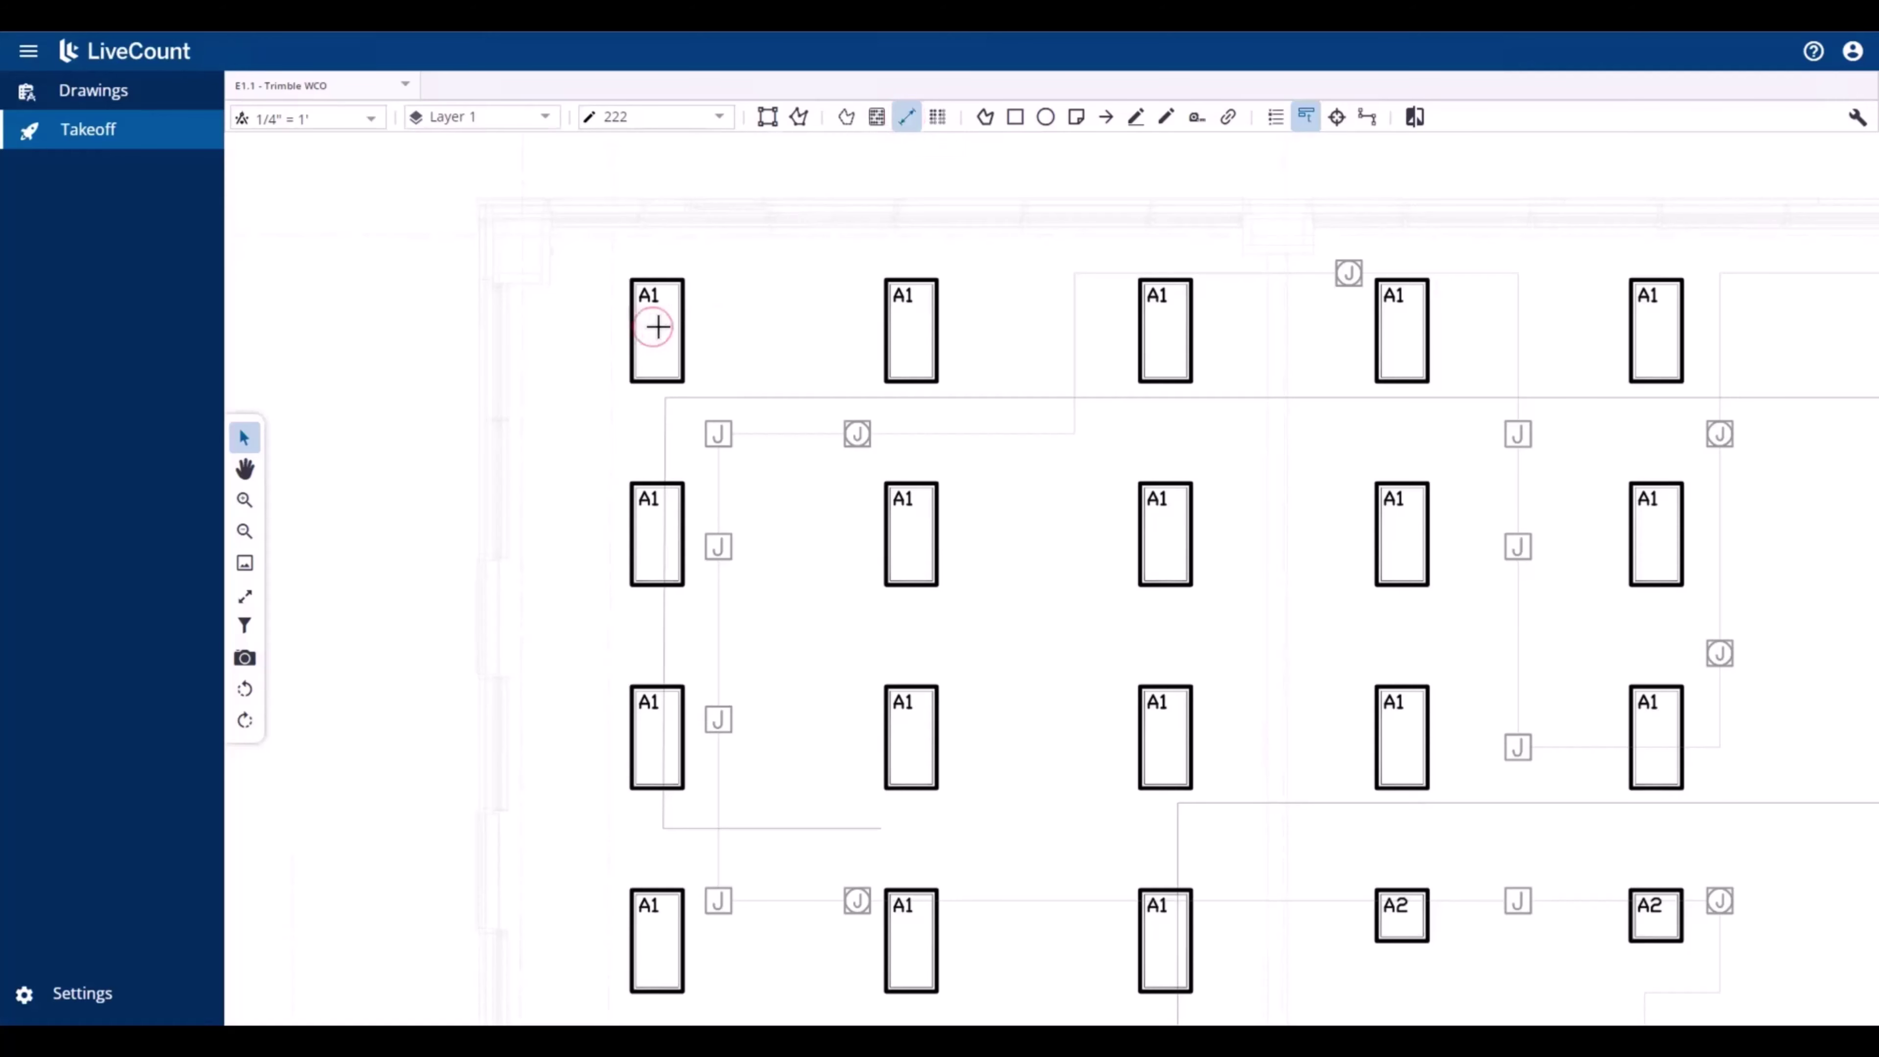
click(1161, 326)
right_click(1167, 328)
click(1202, 348)
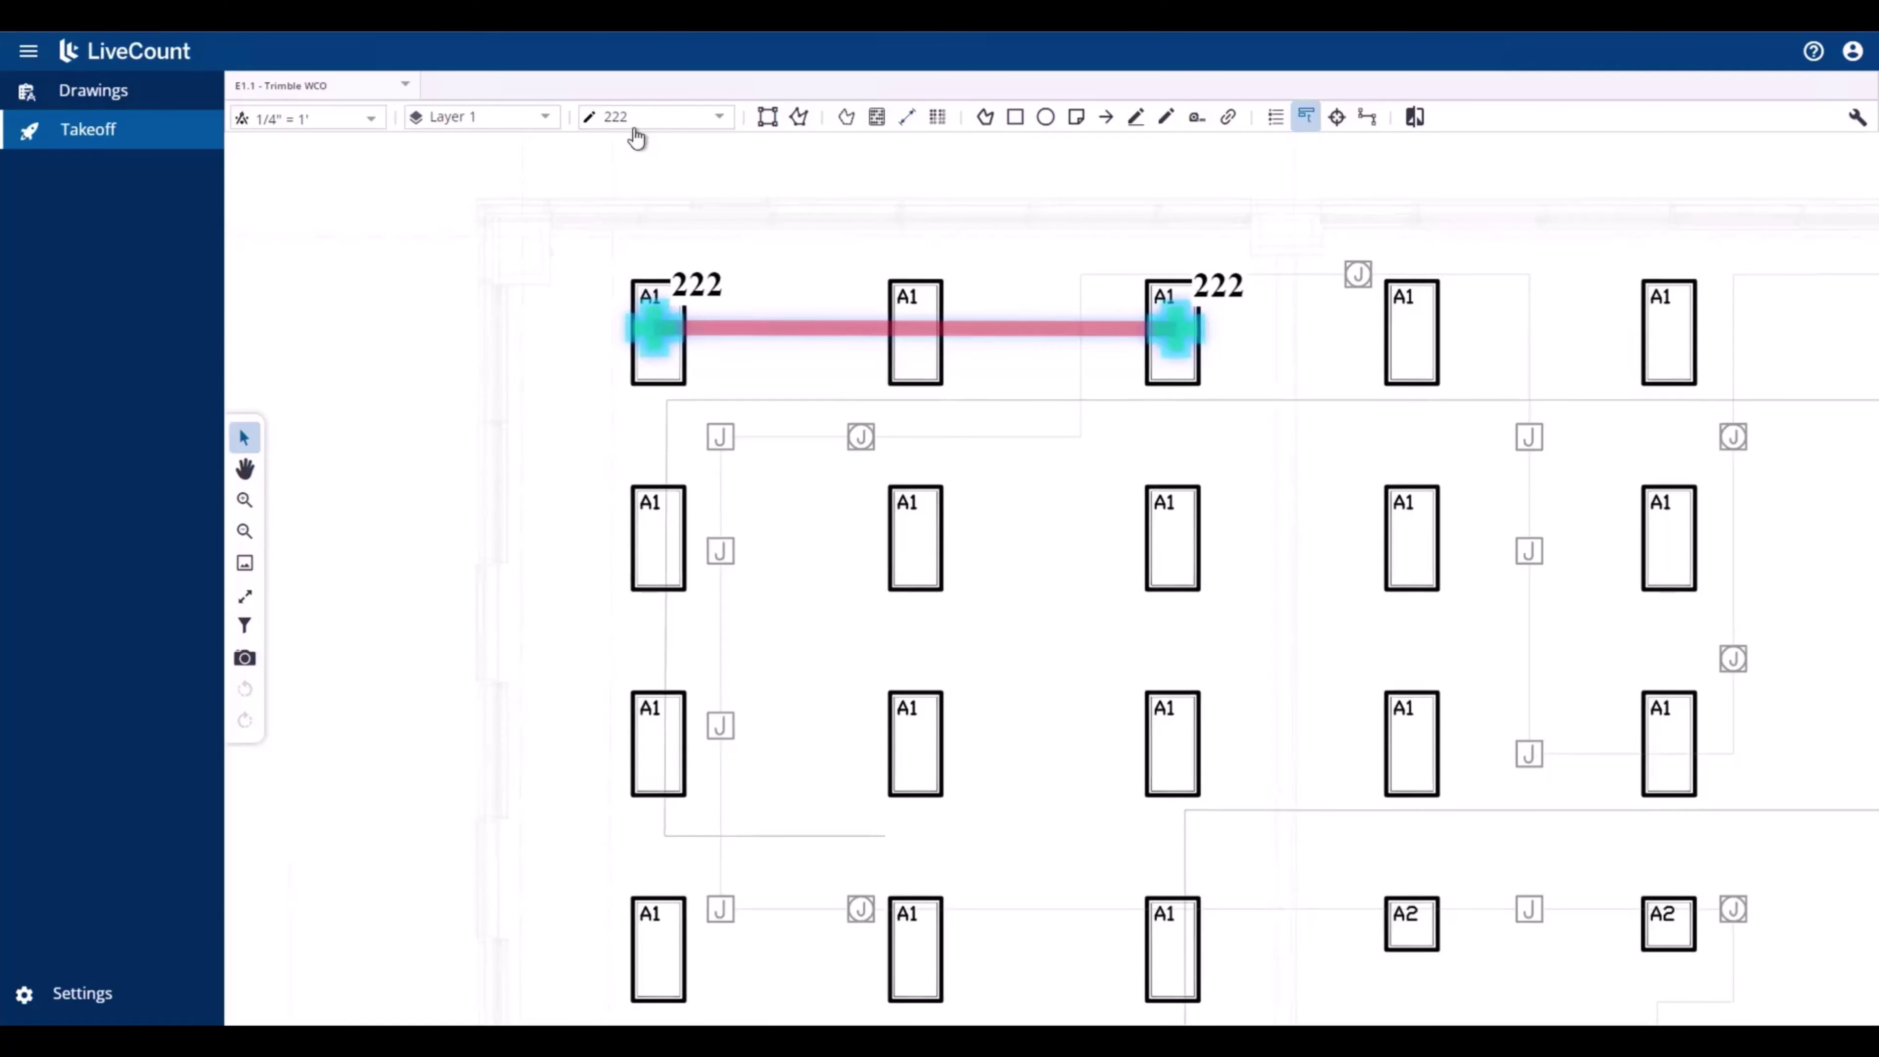
On Layer 2, commit a 10.09 ft run across second-row A1 fixtures and show the annotation filters
click(499, 118)
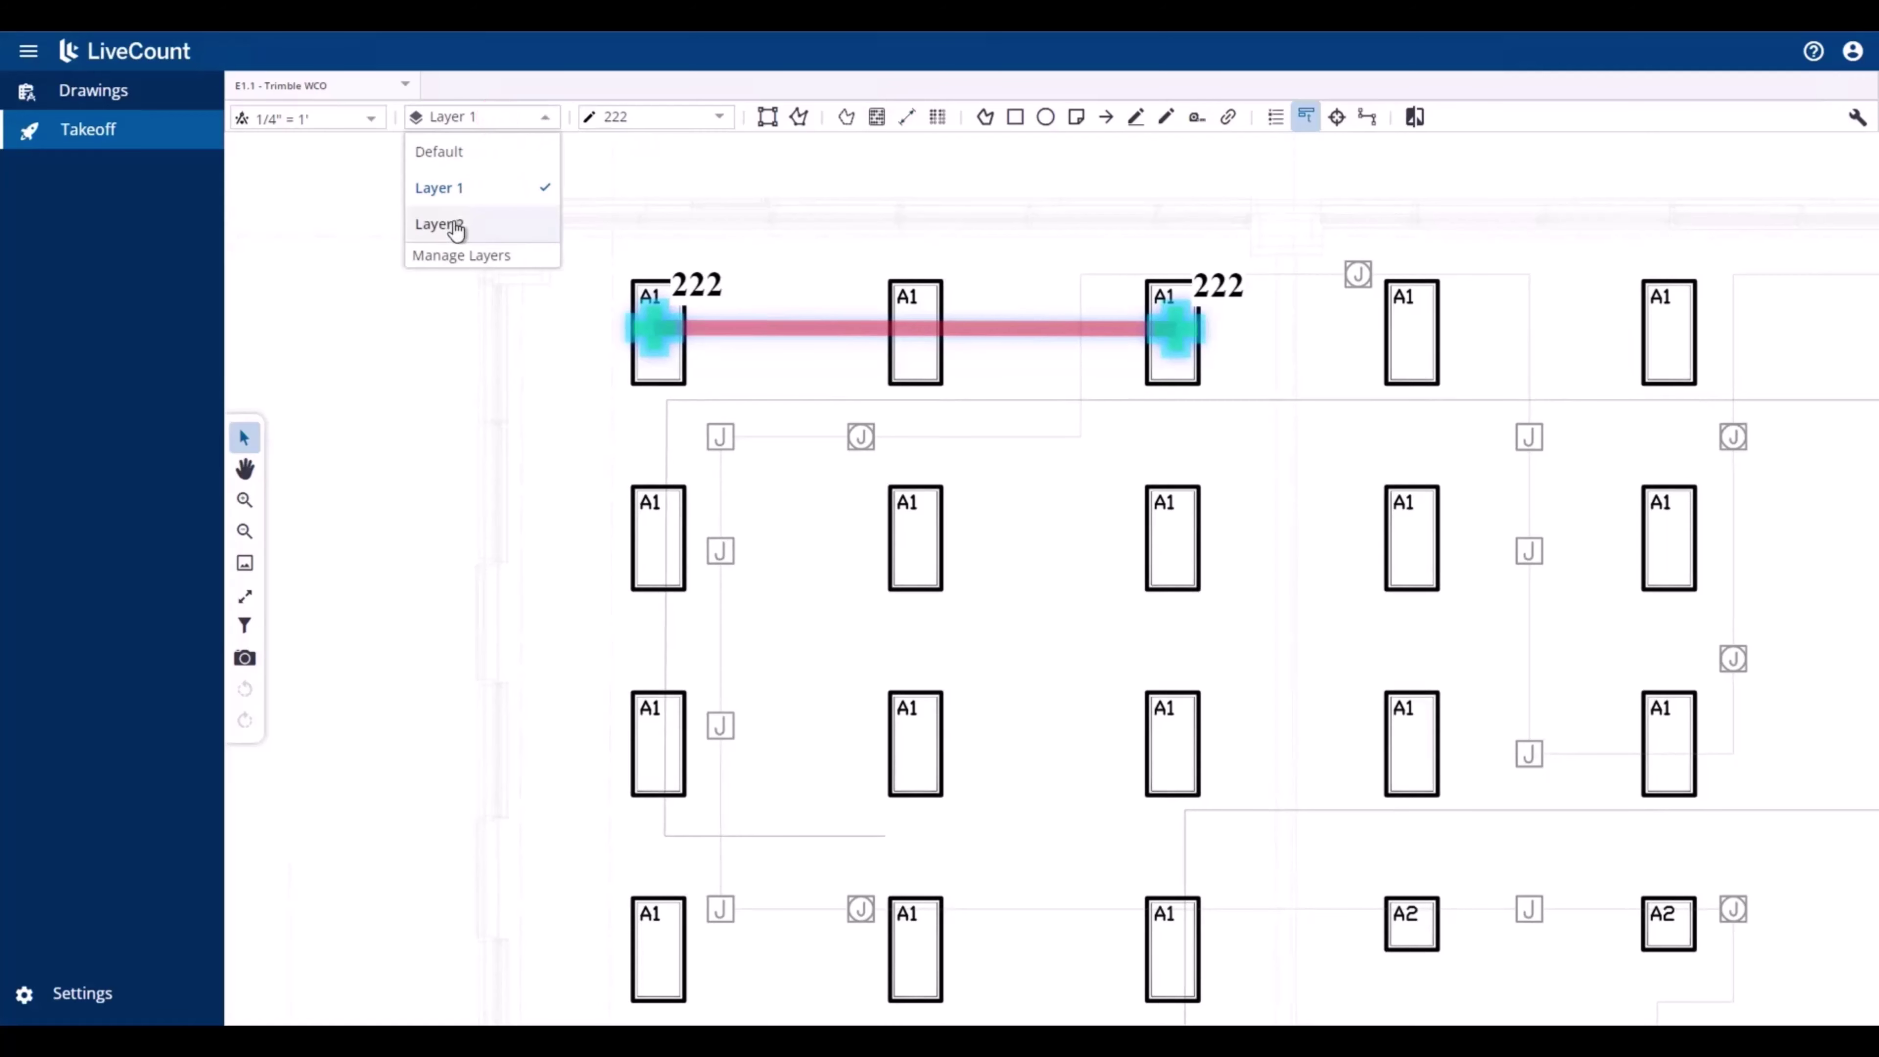
click(488, 228)
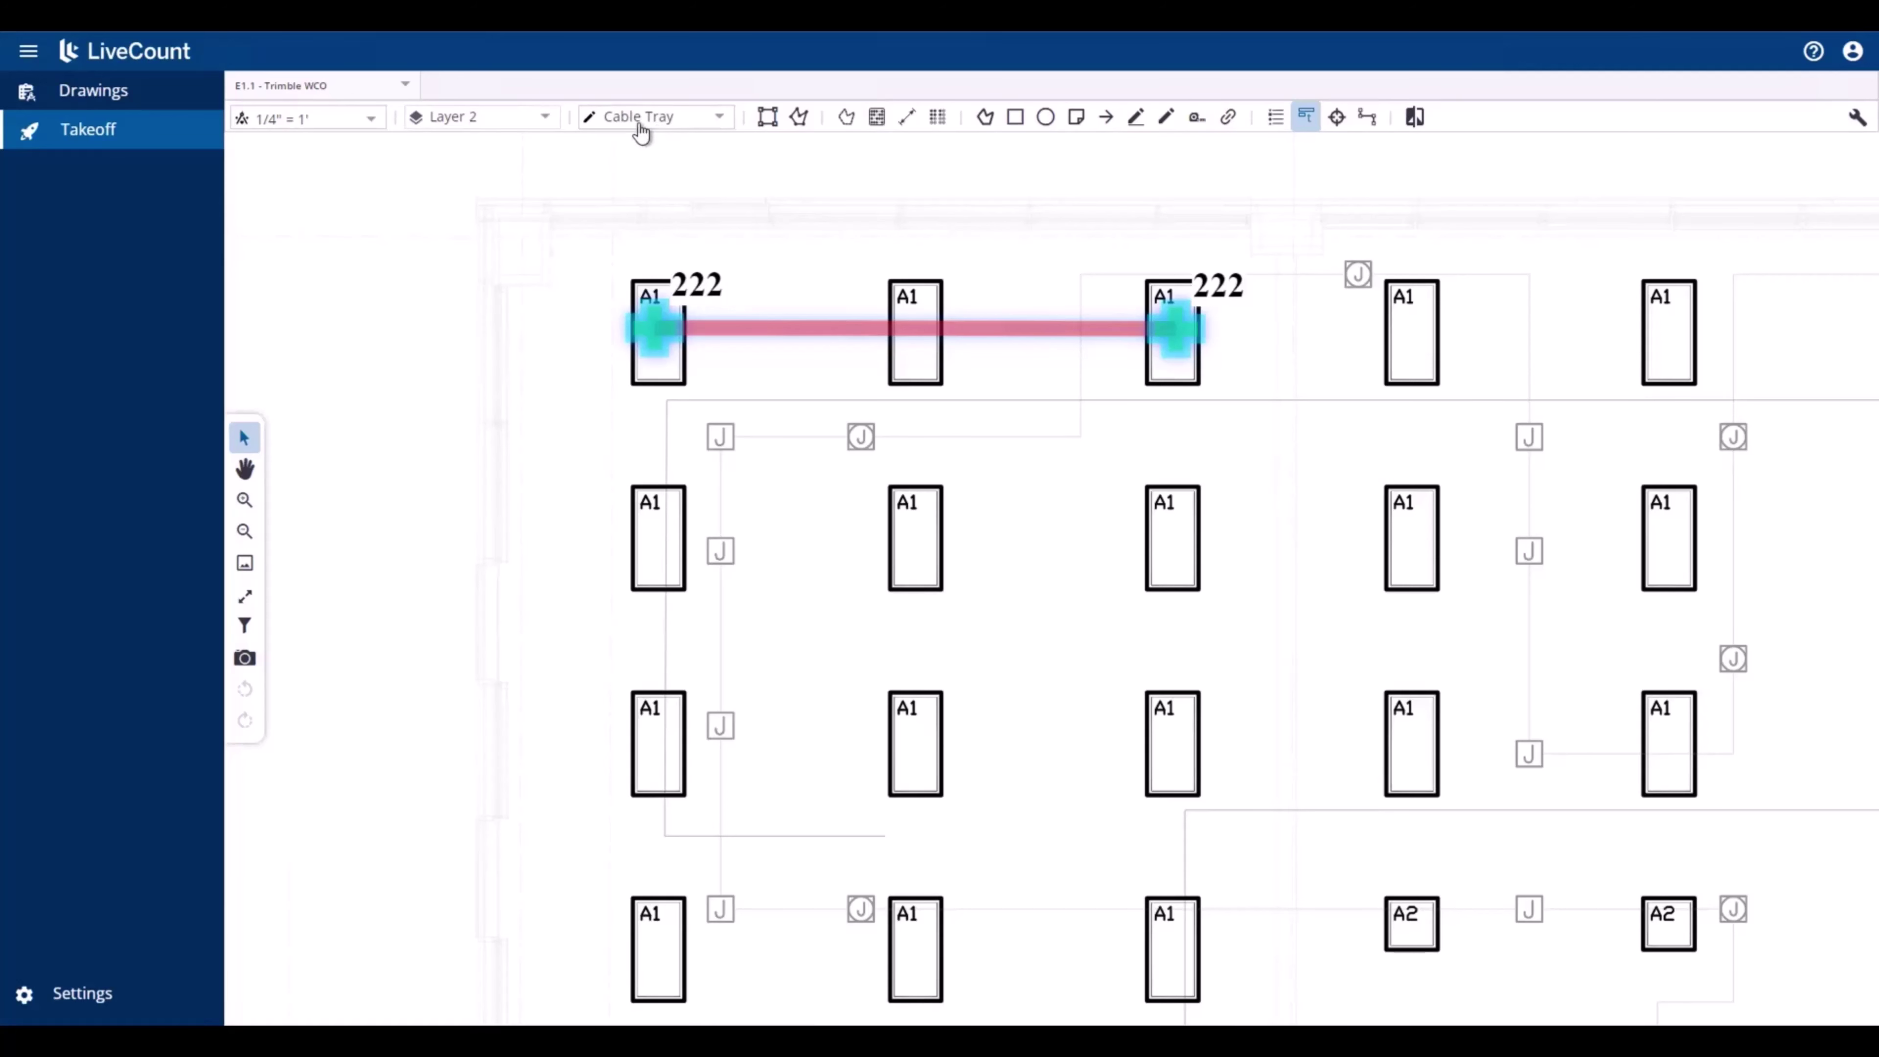
click(907, 124)
click(656, 541)
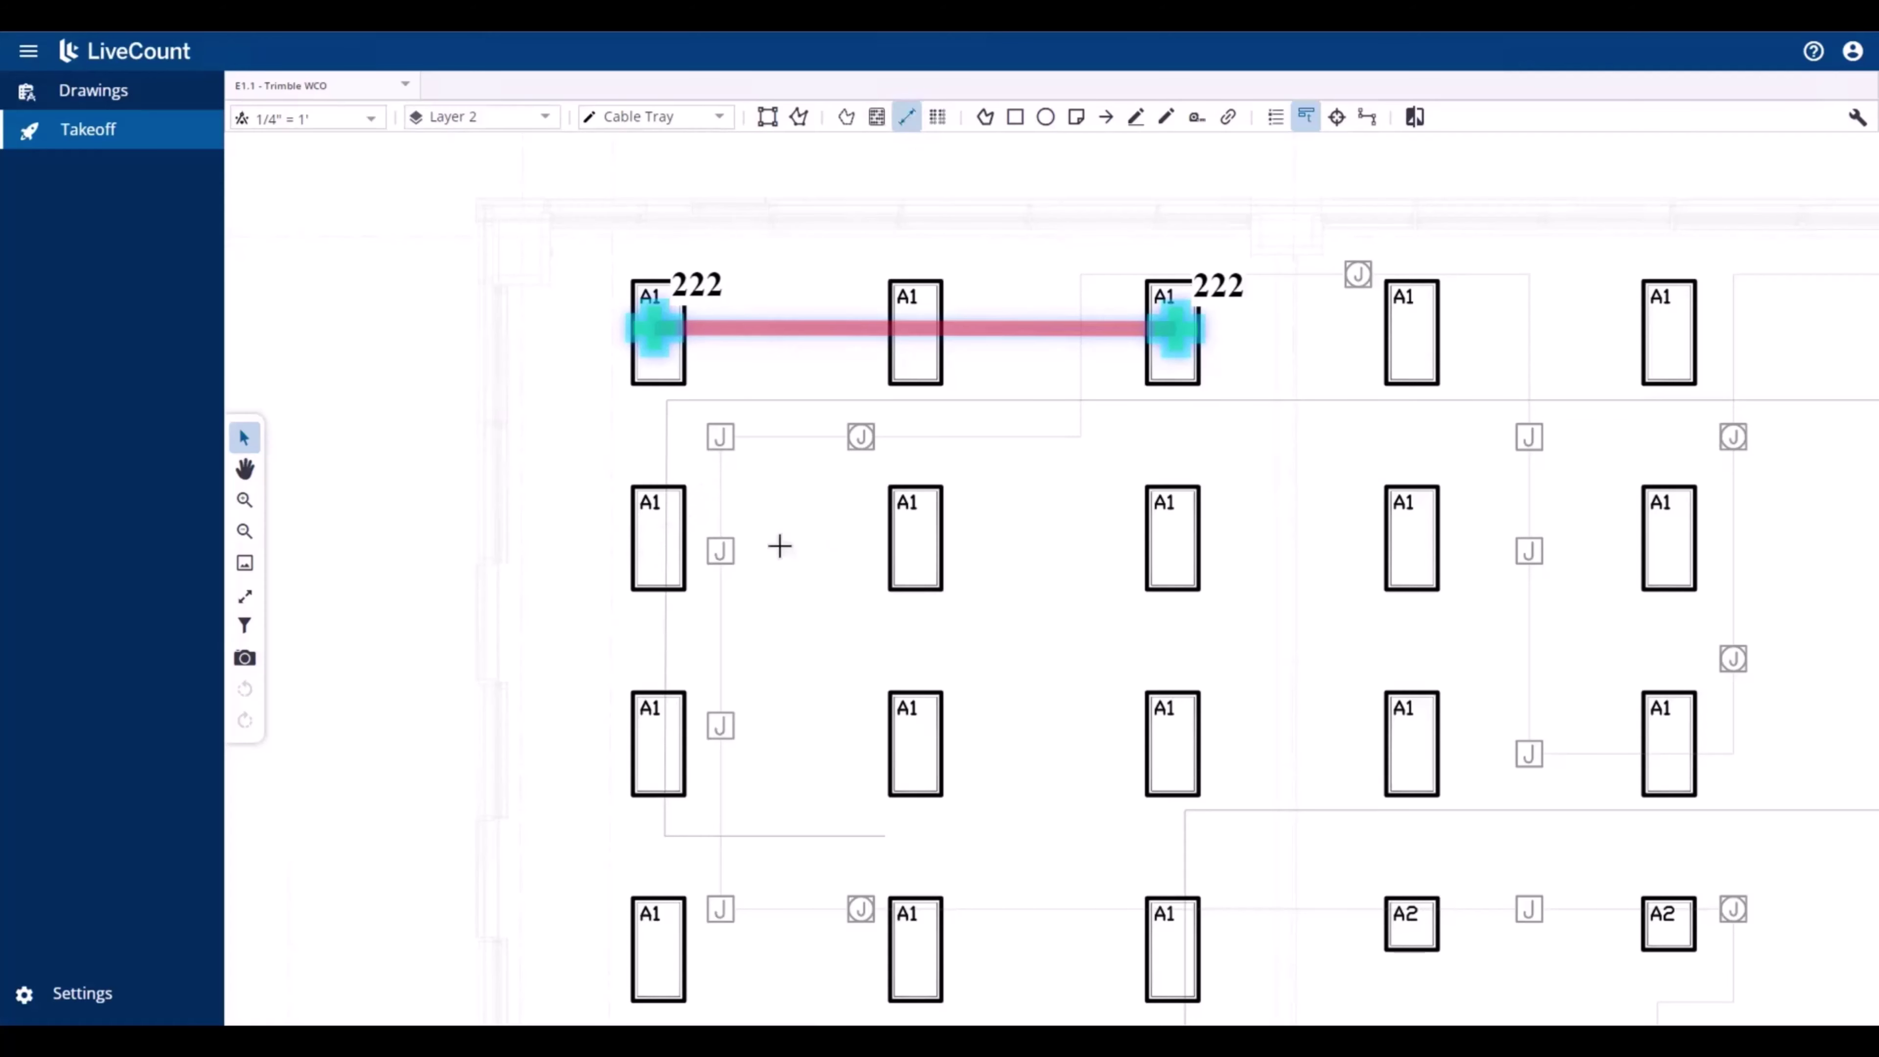
click(1177, 534)
right_click(1178, 532)
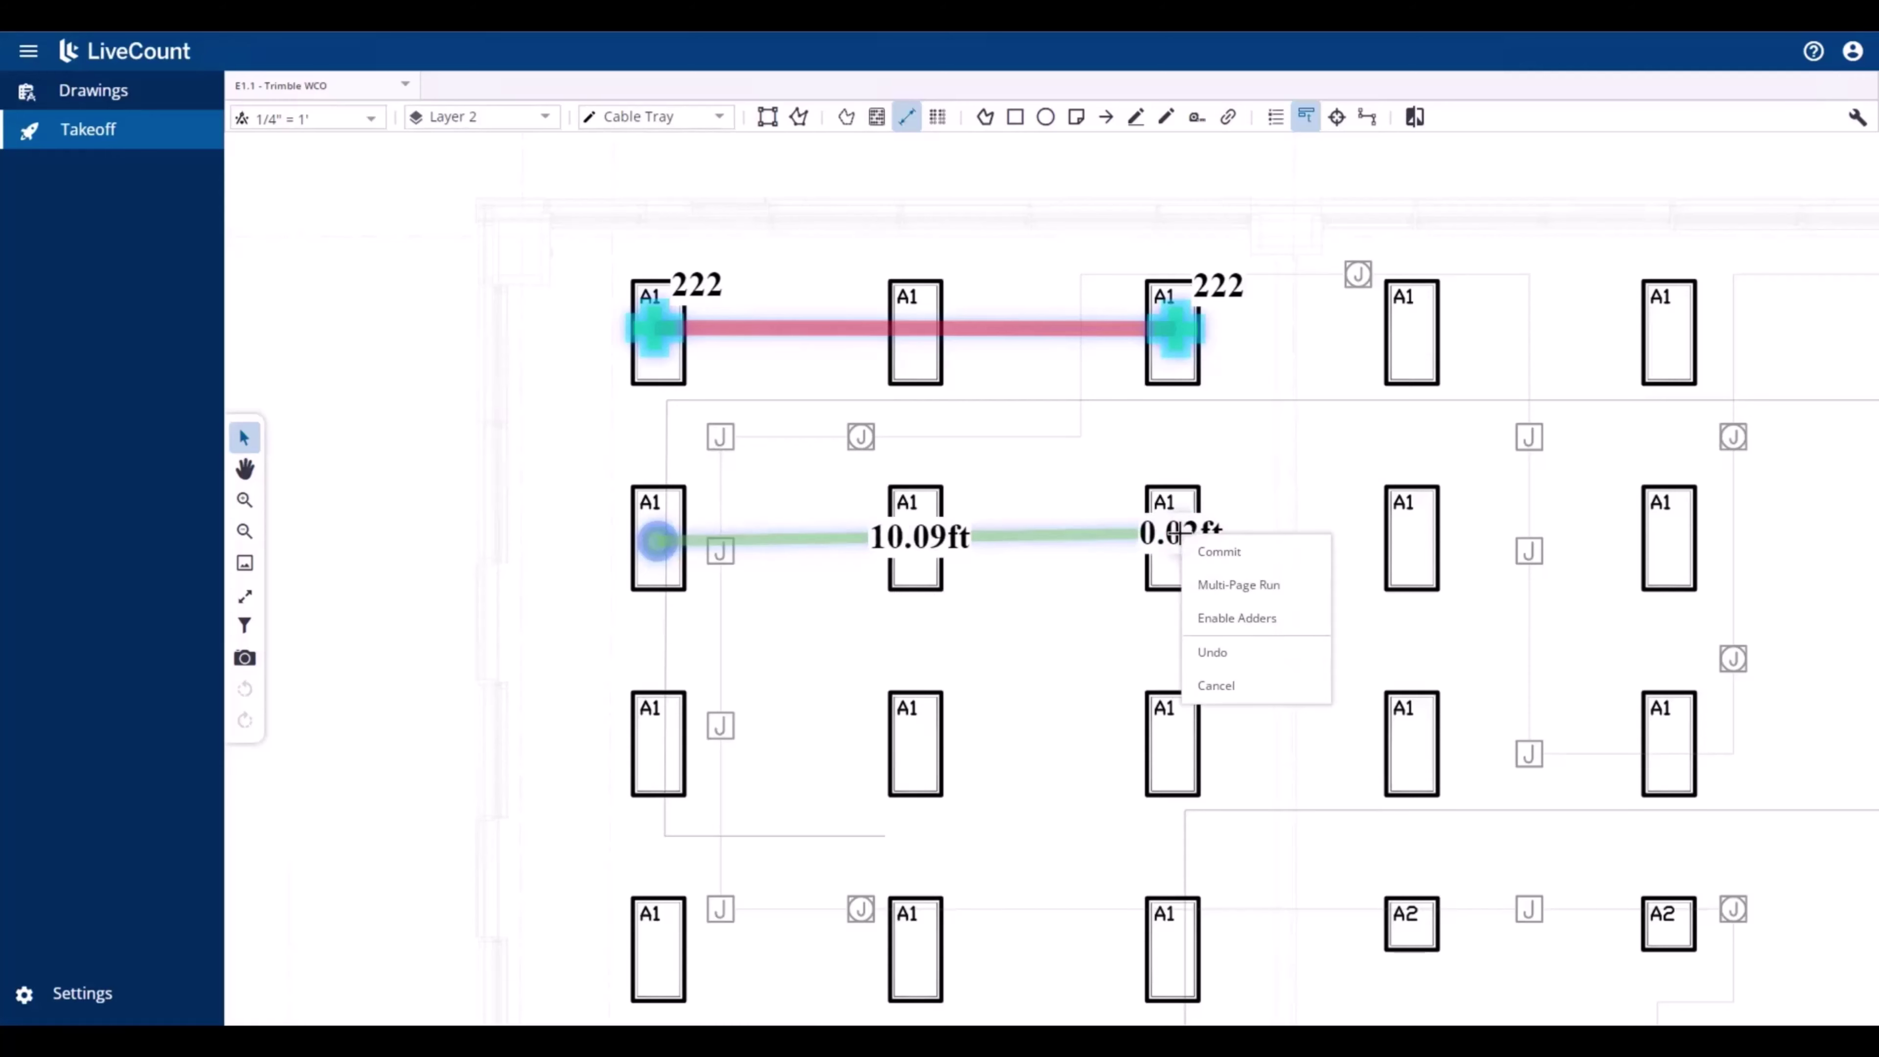
click(1202, 552)
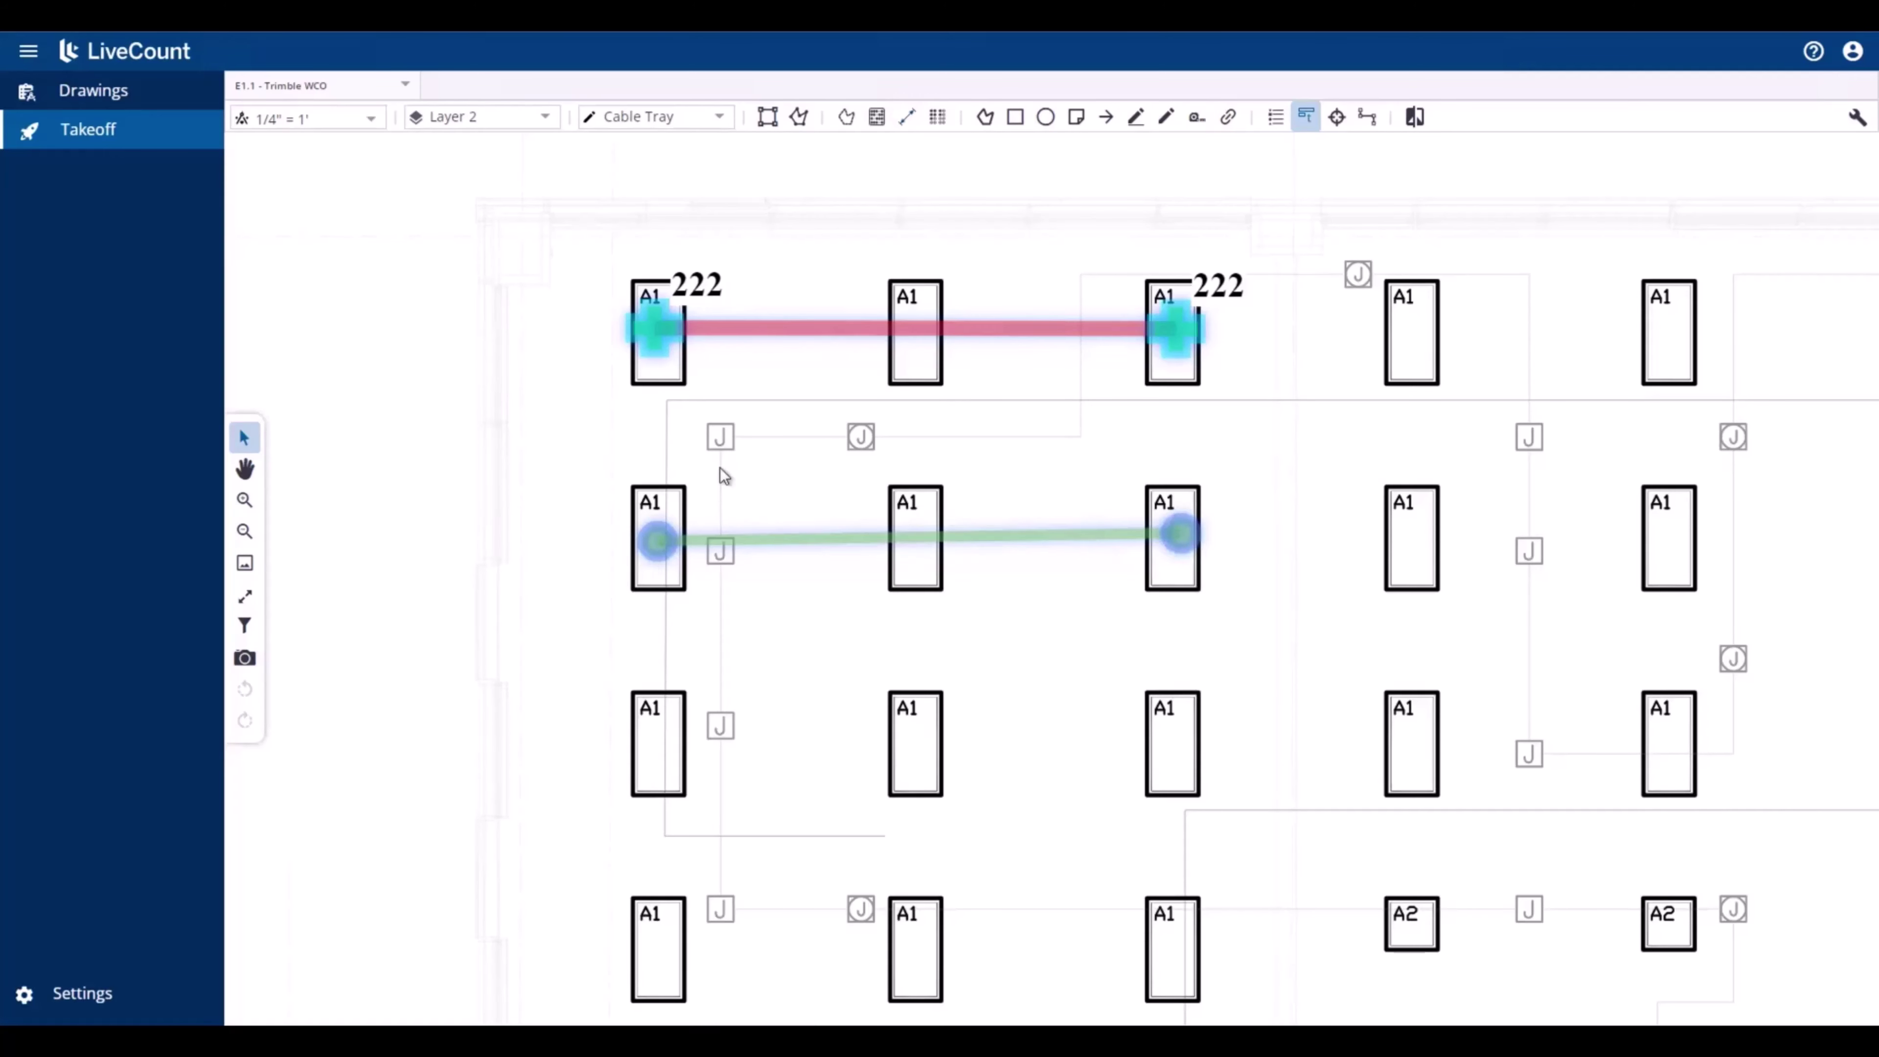
click(244, 626)
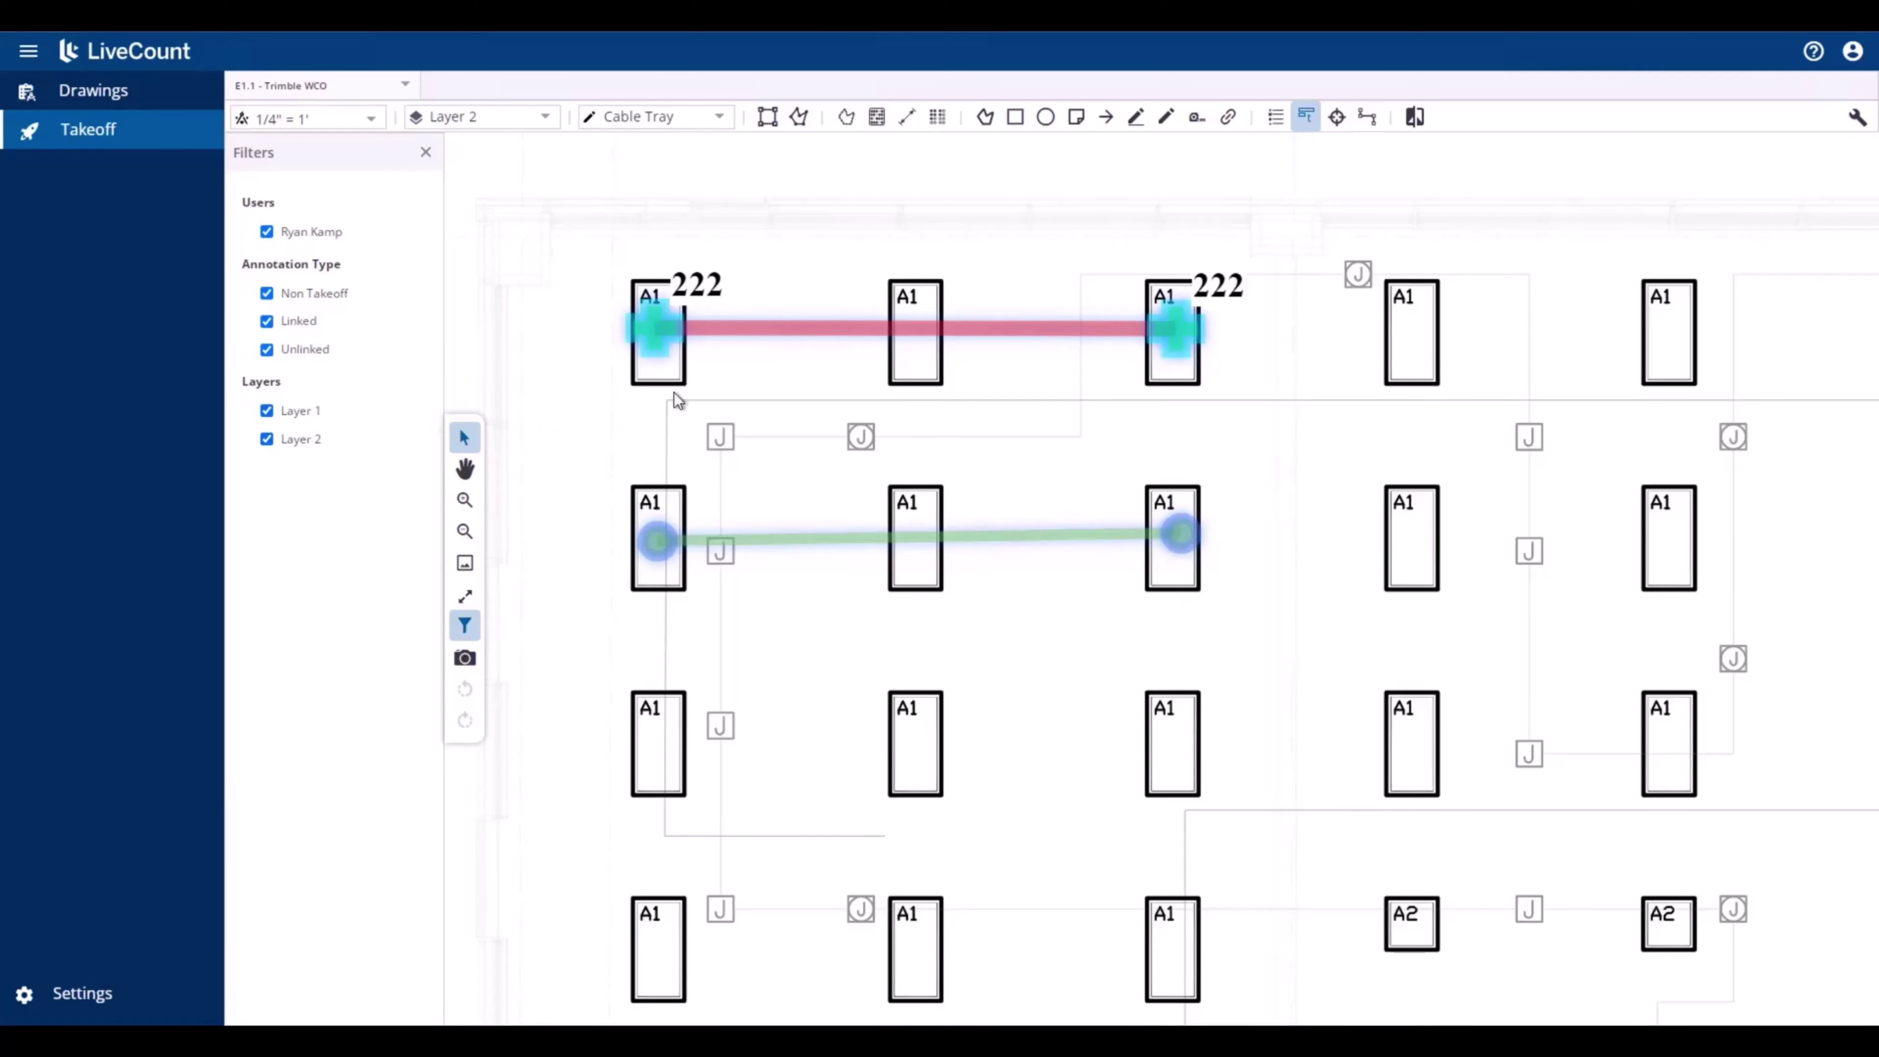
Hide and re-show the Layer 1 and Layer 2 takeoffs, ending with both layers visible
click(303, 417)
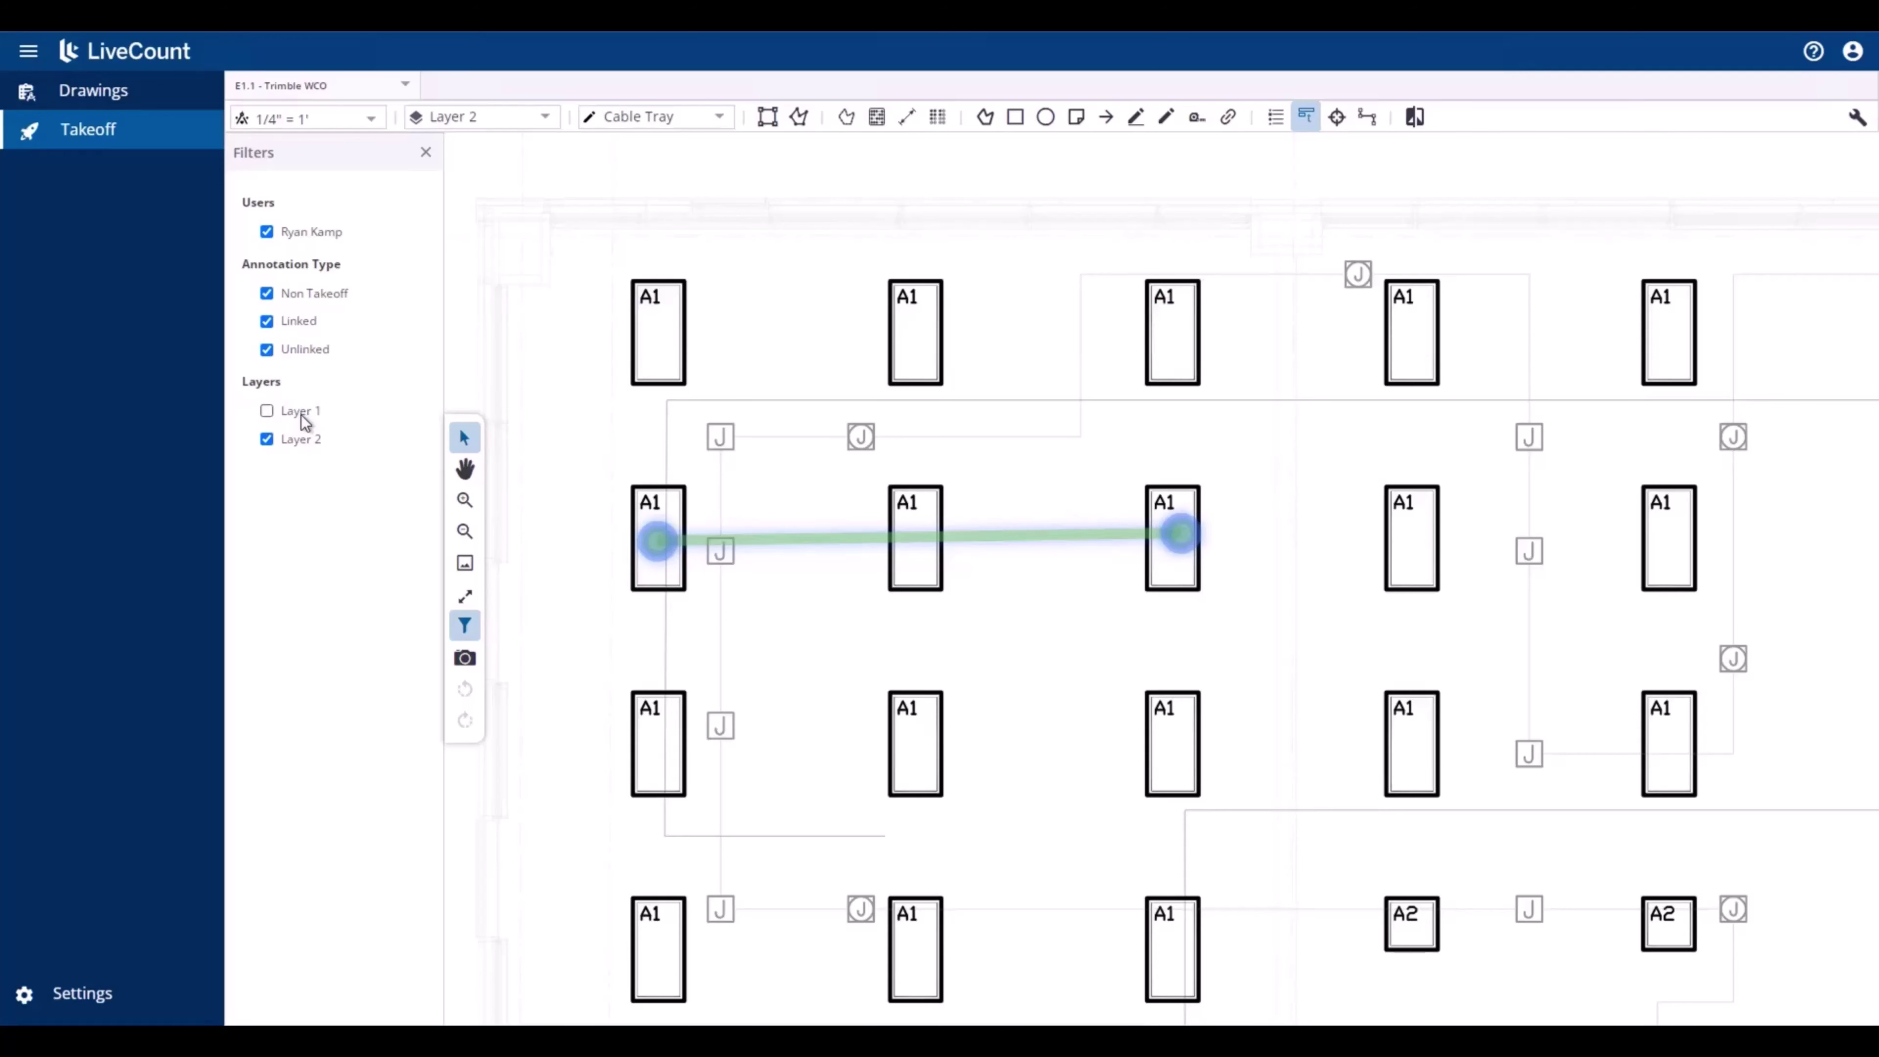
click(304, 417)
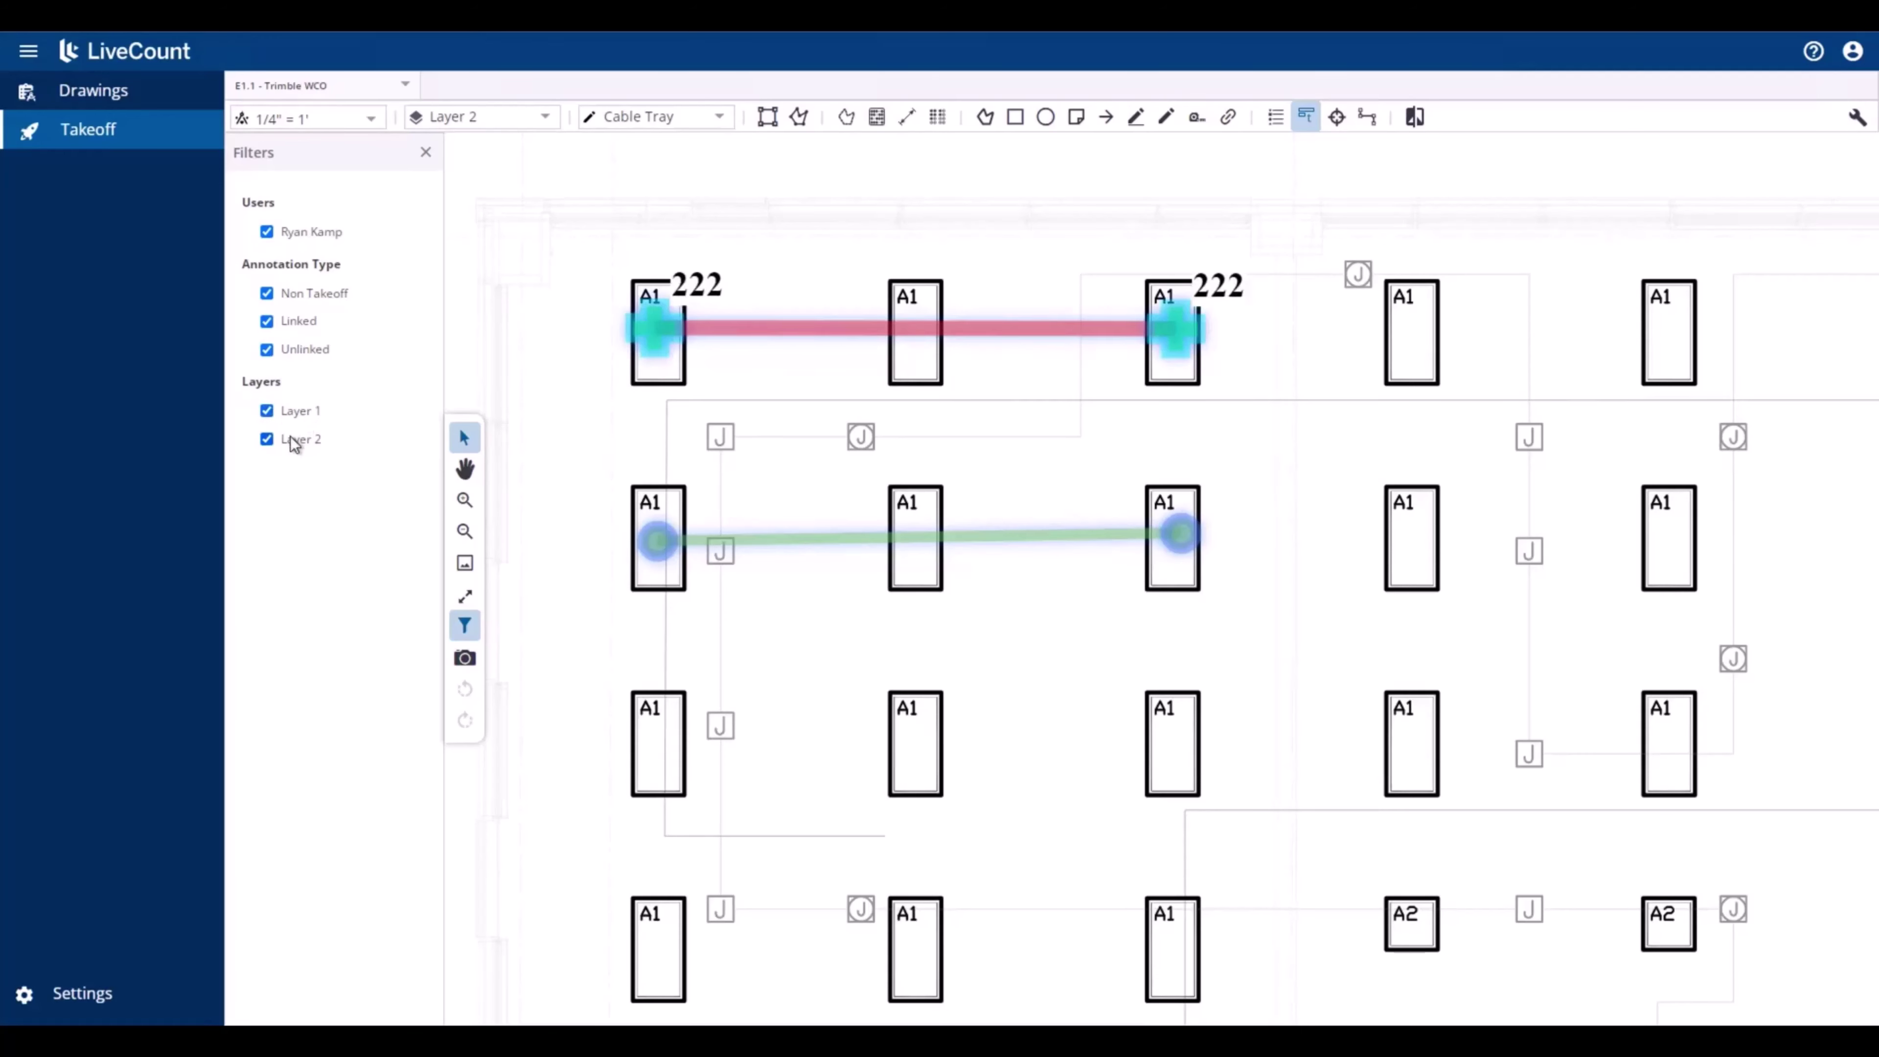
click(290, 435)
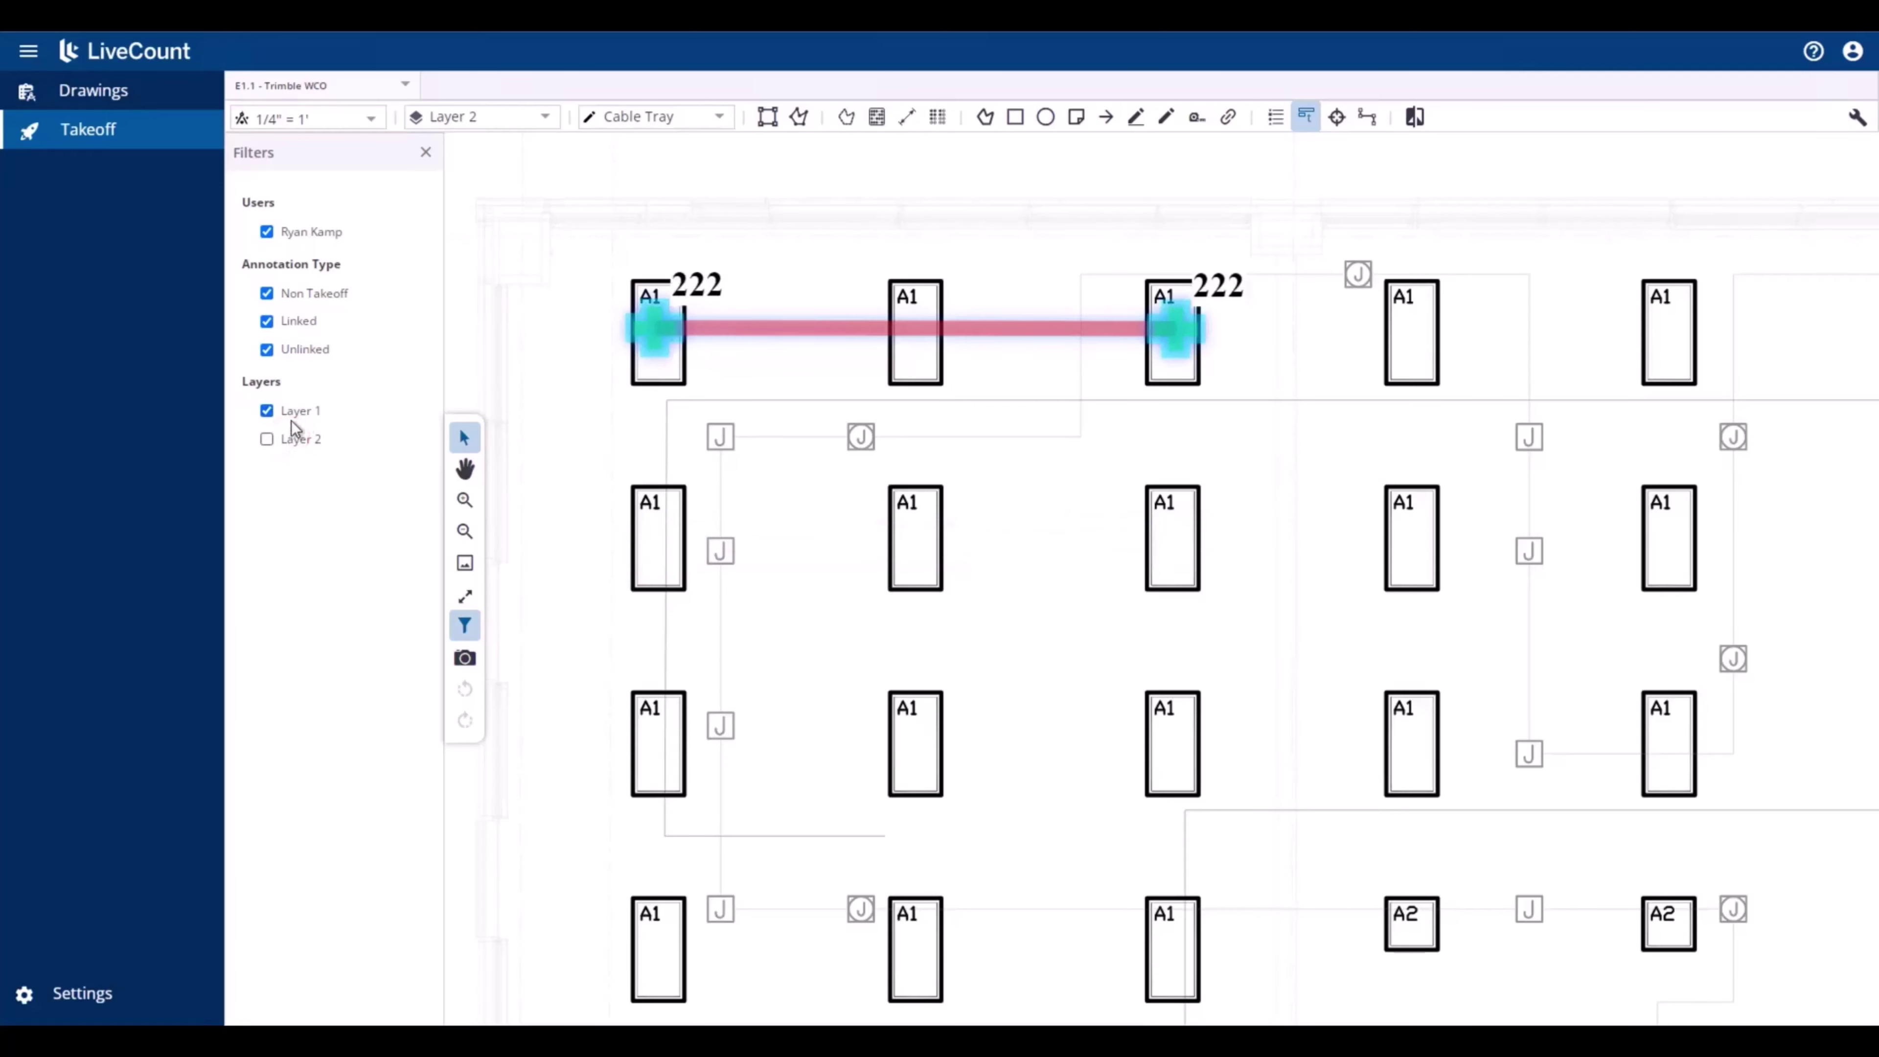
click(295, 415)
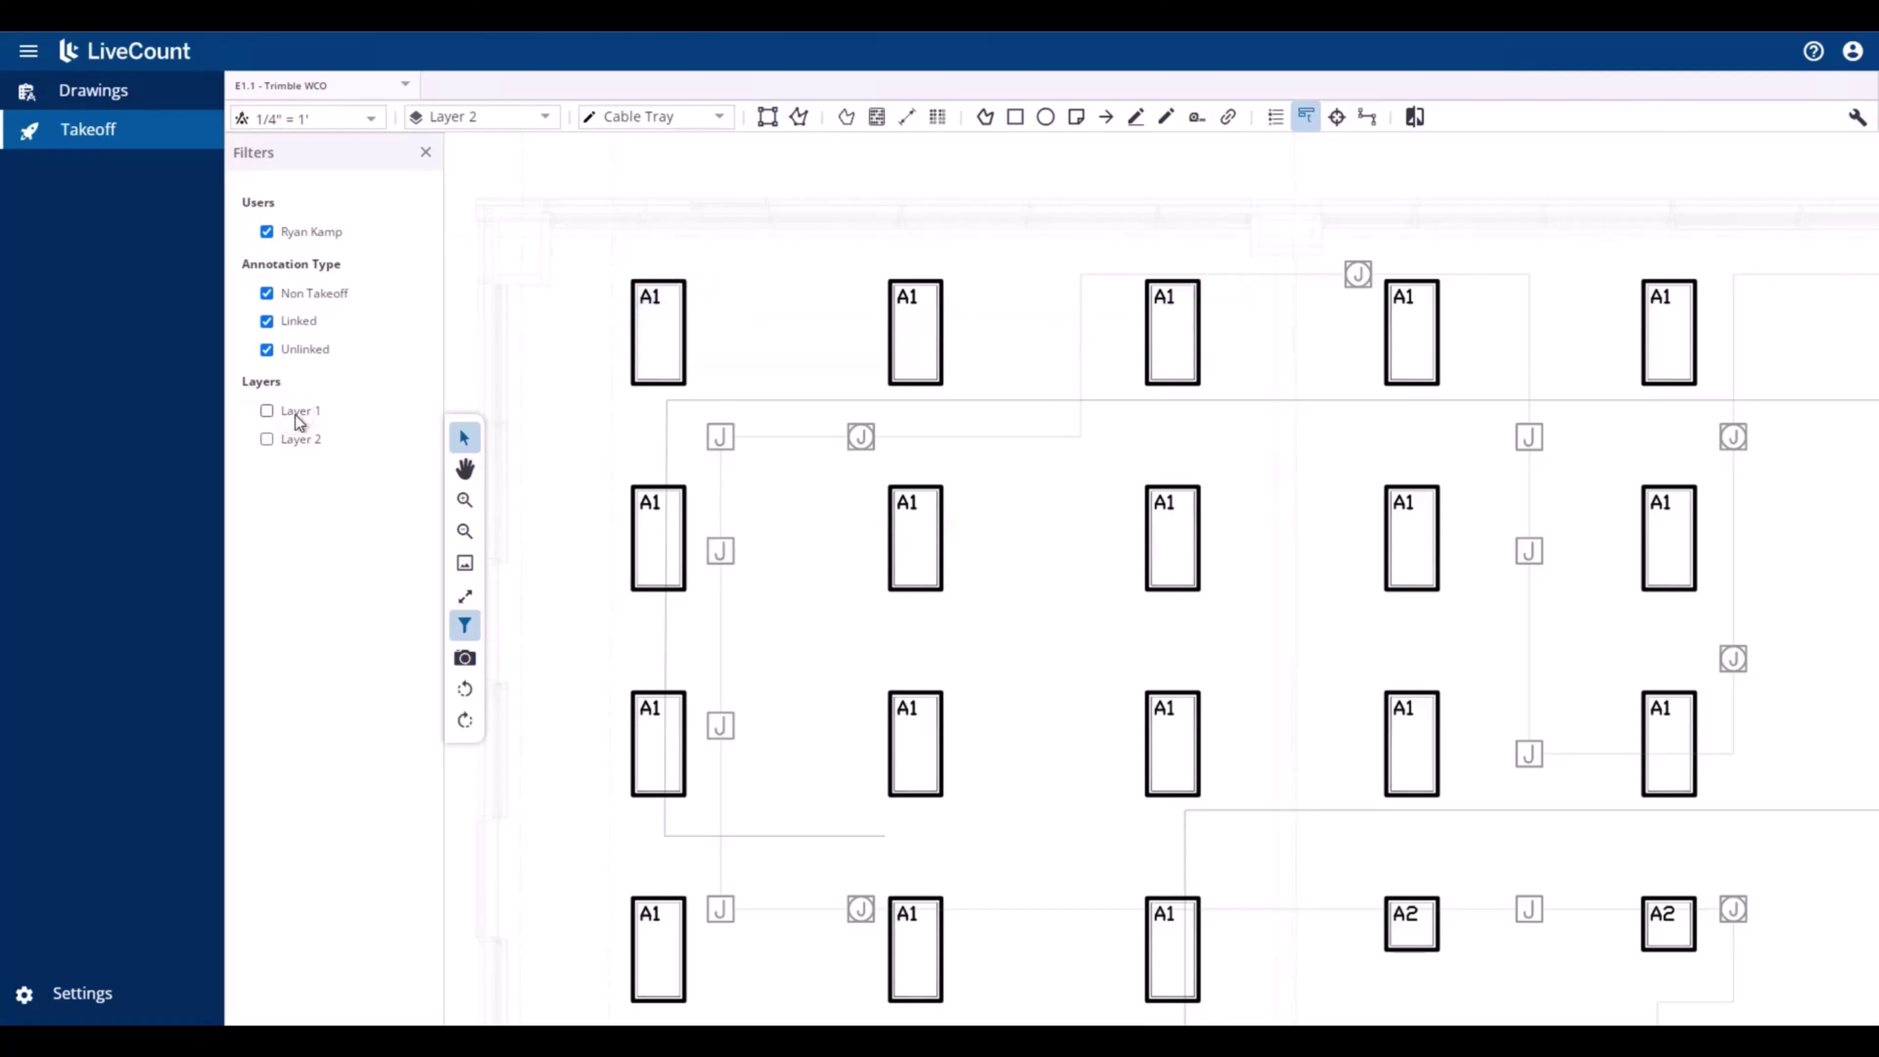
click(297, 438)
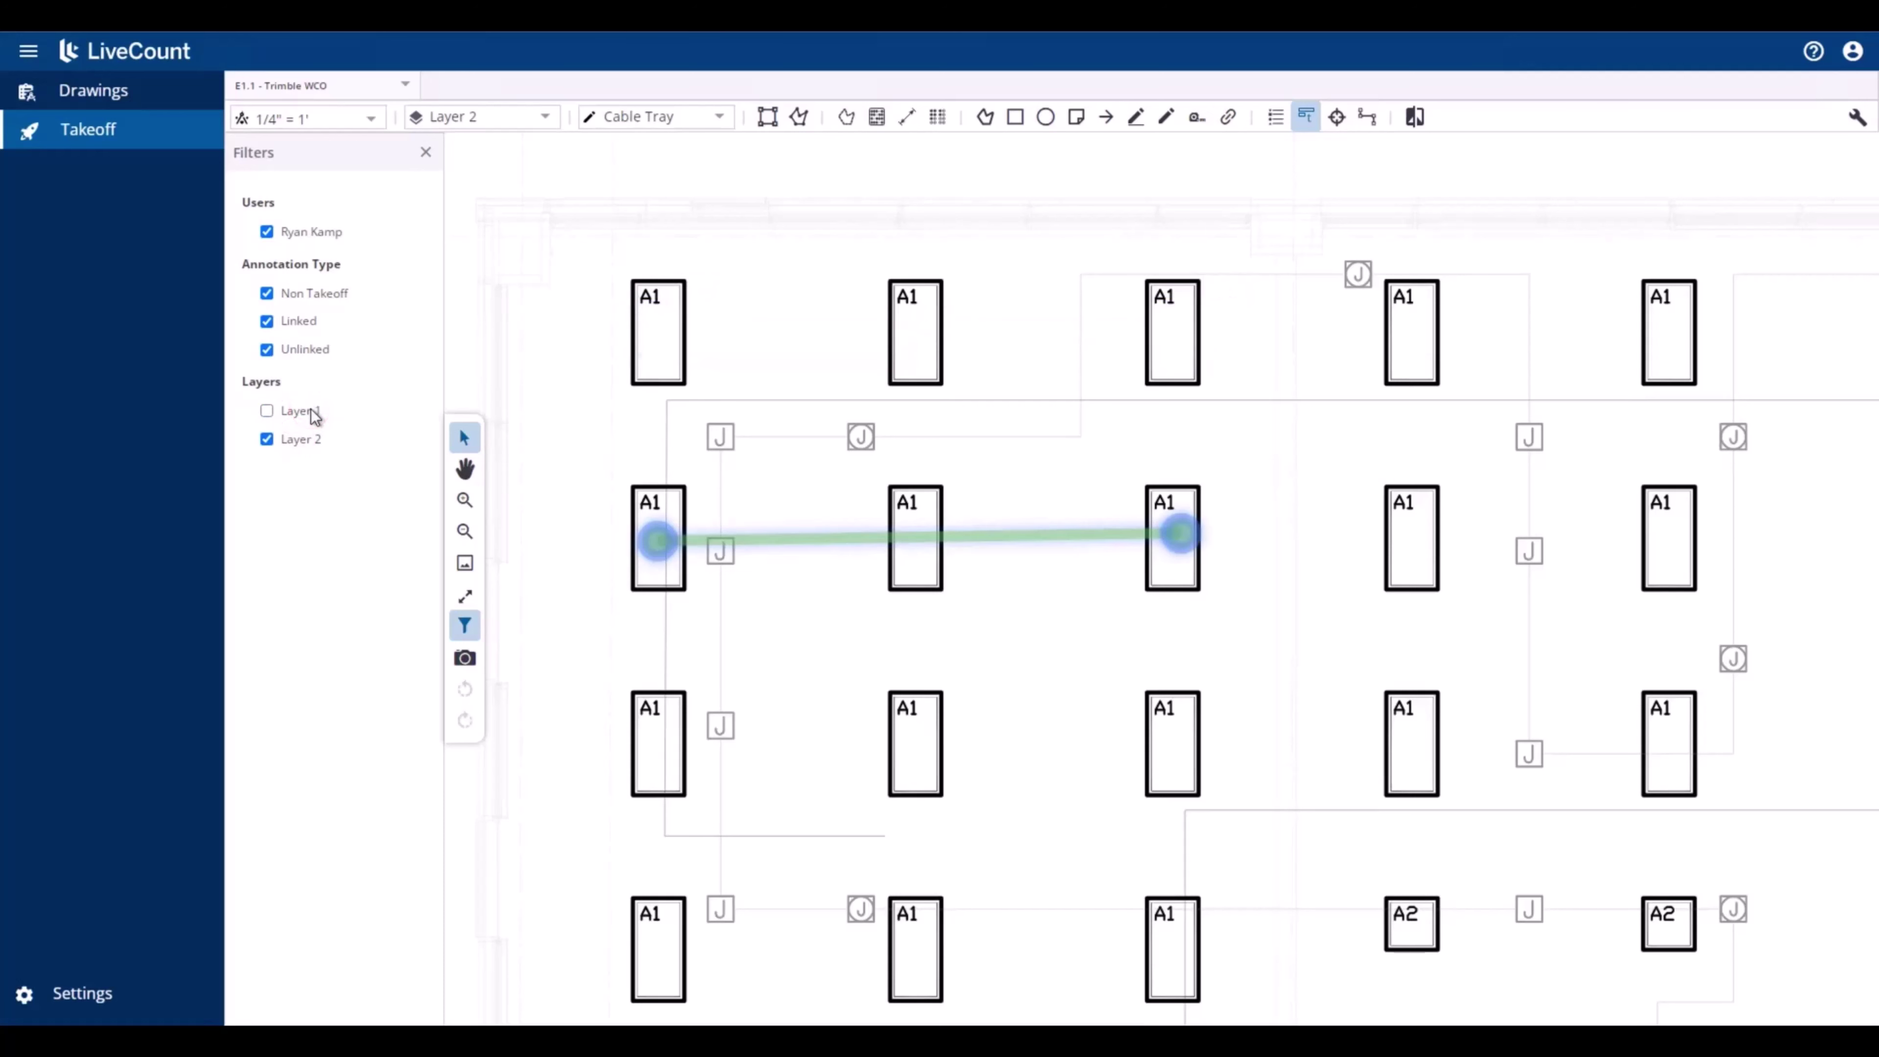
click(311, 412)
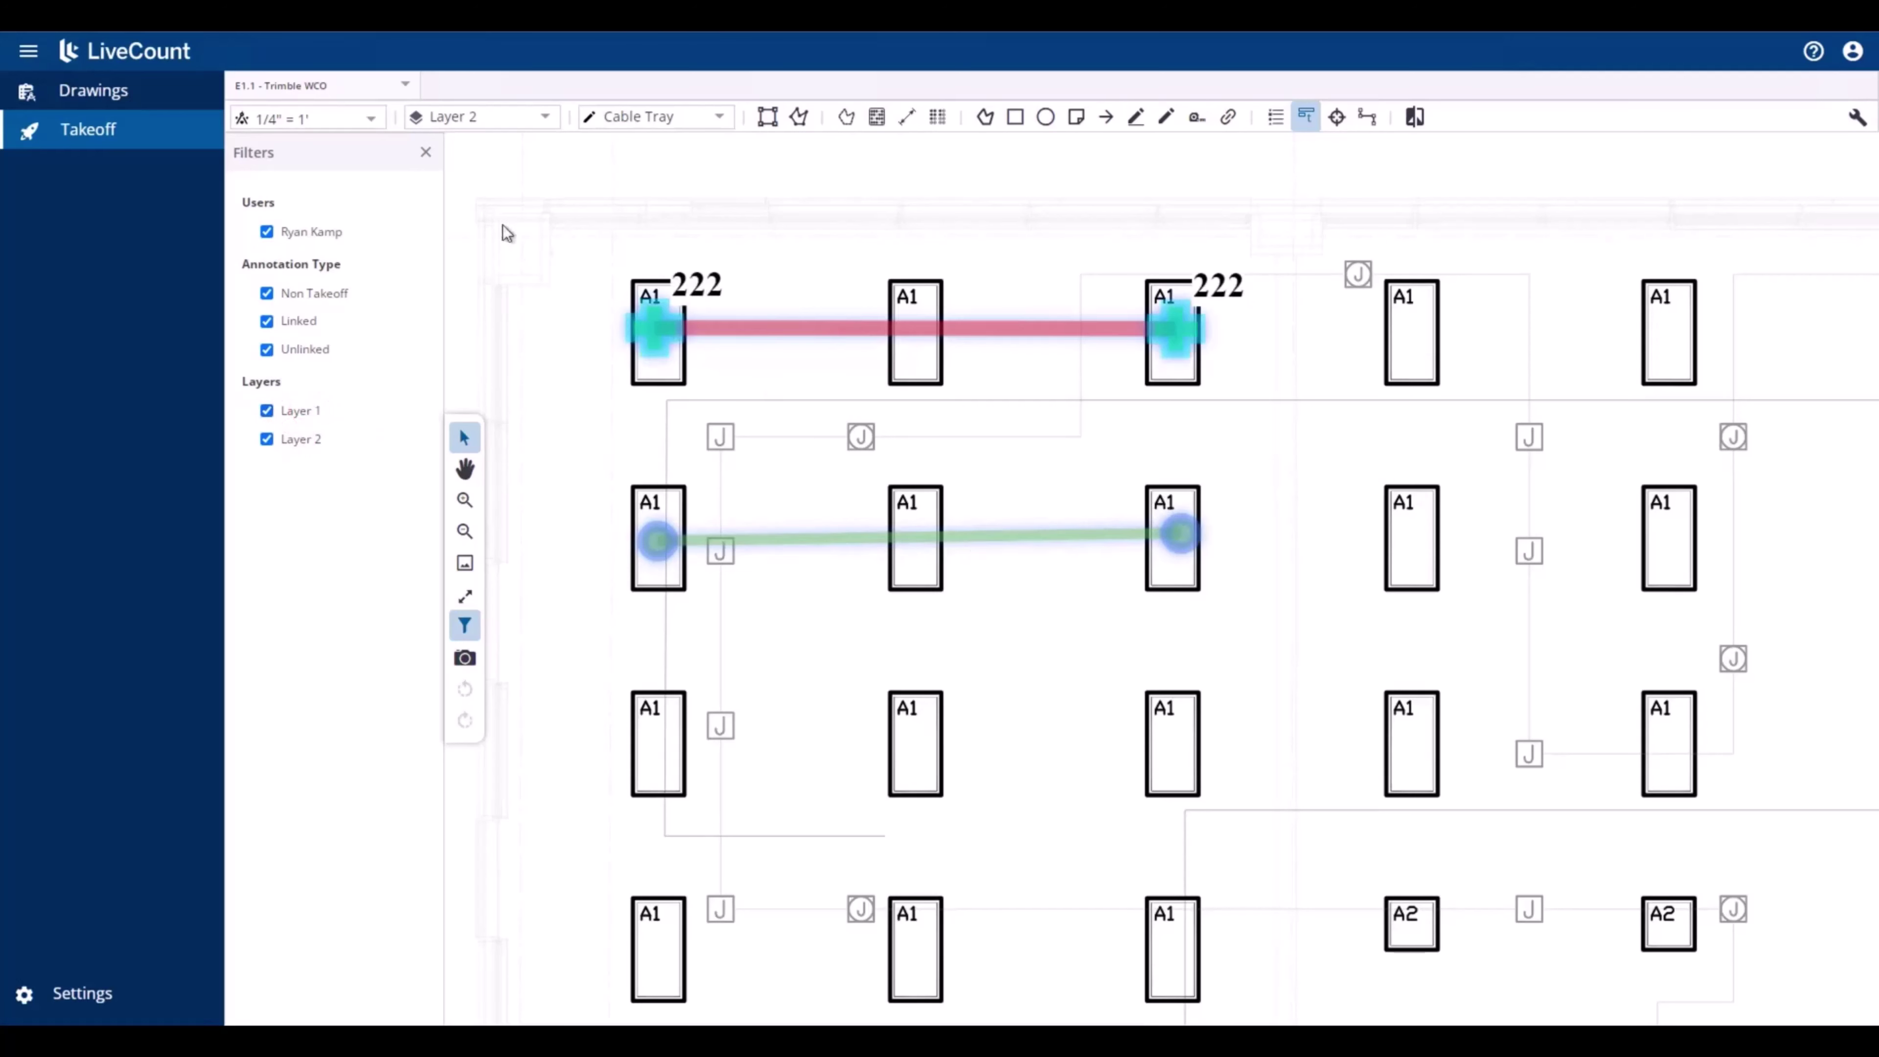
Delete the green 10.09 ft Cable Tray run on the second row and recheck the layer filters
click(427, 154)
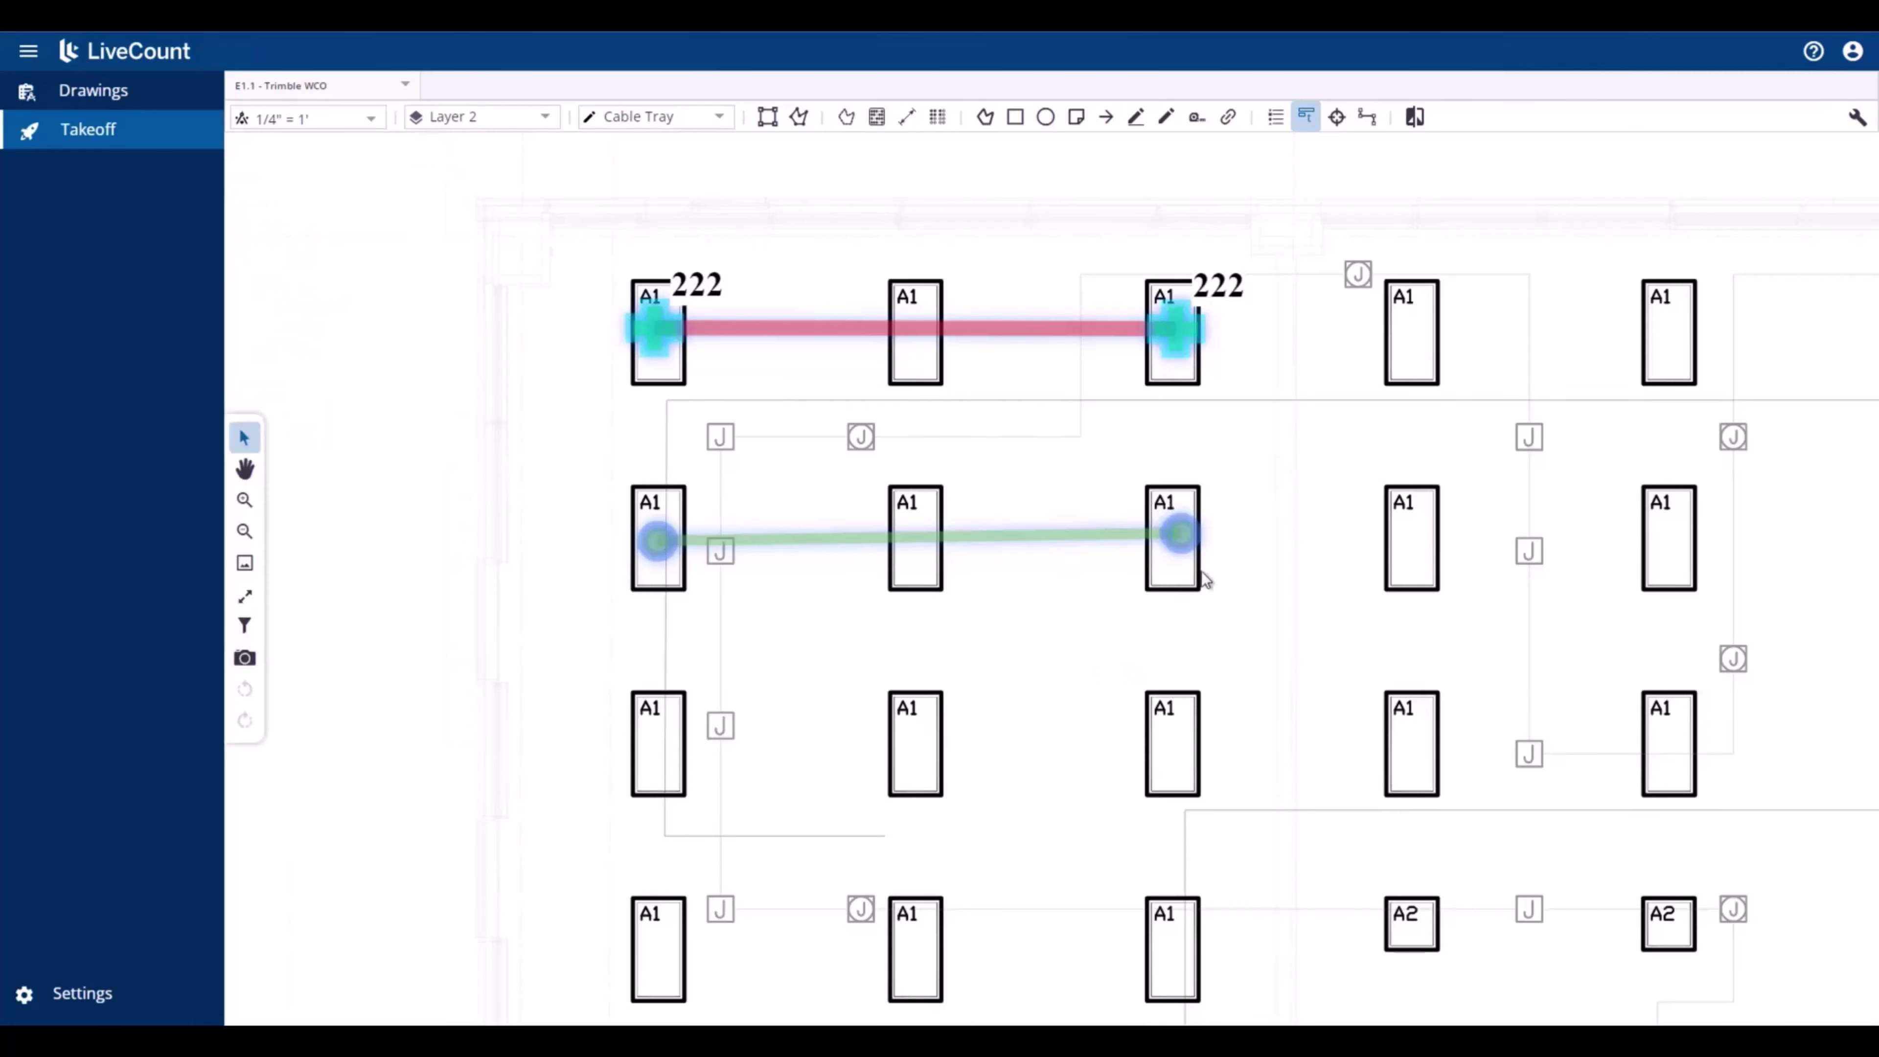
drag(1239, 475, 608, 611)
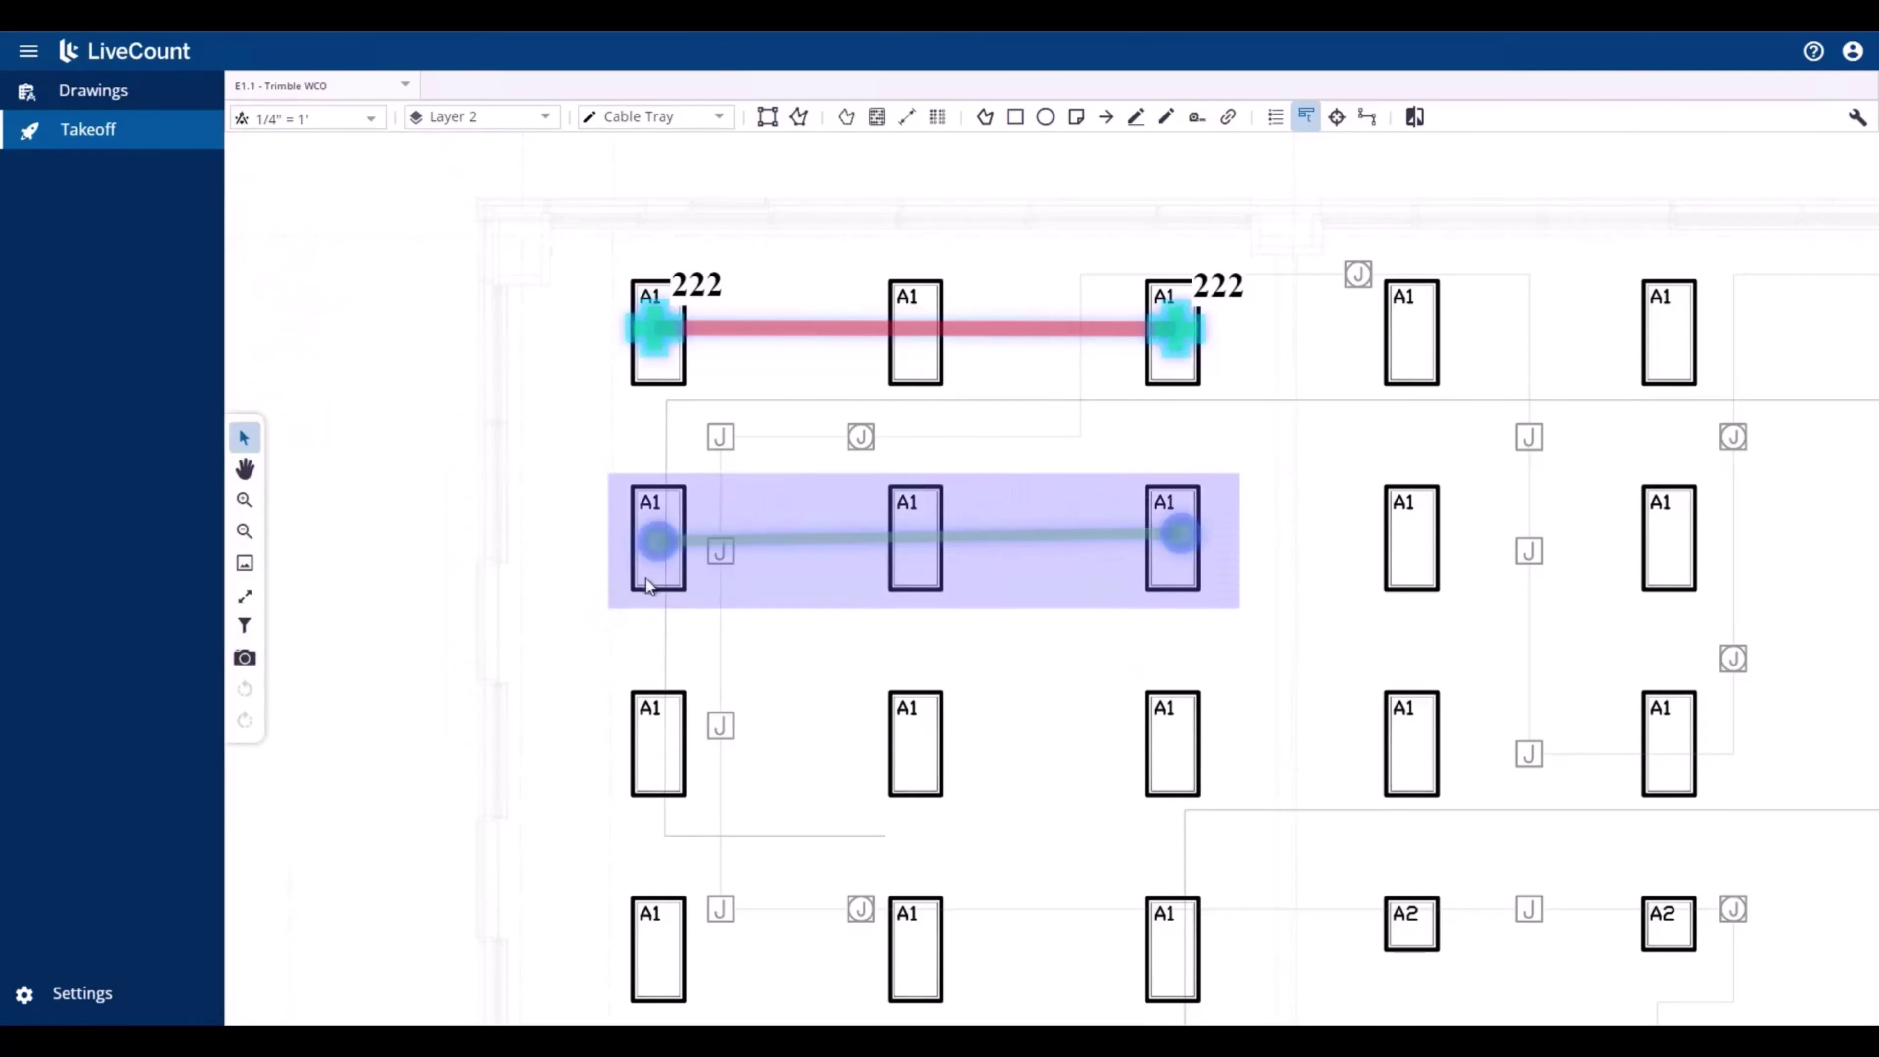
right_click(650, 547)
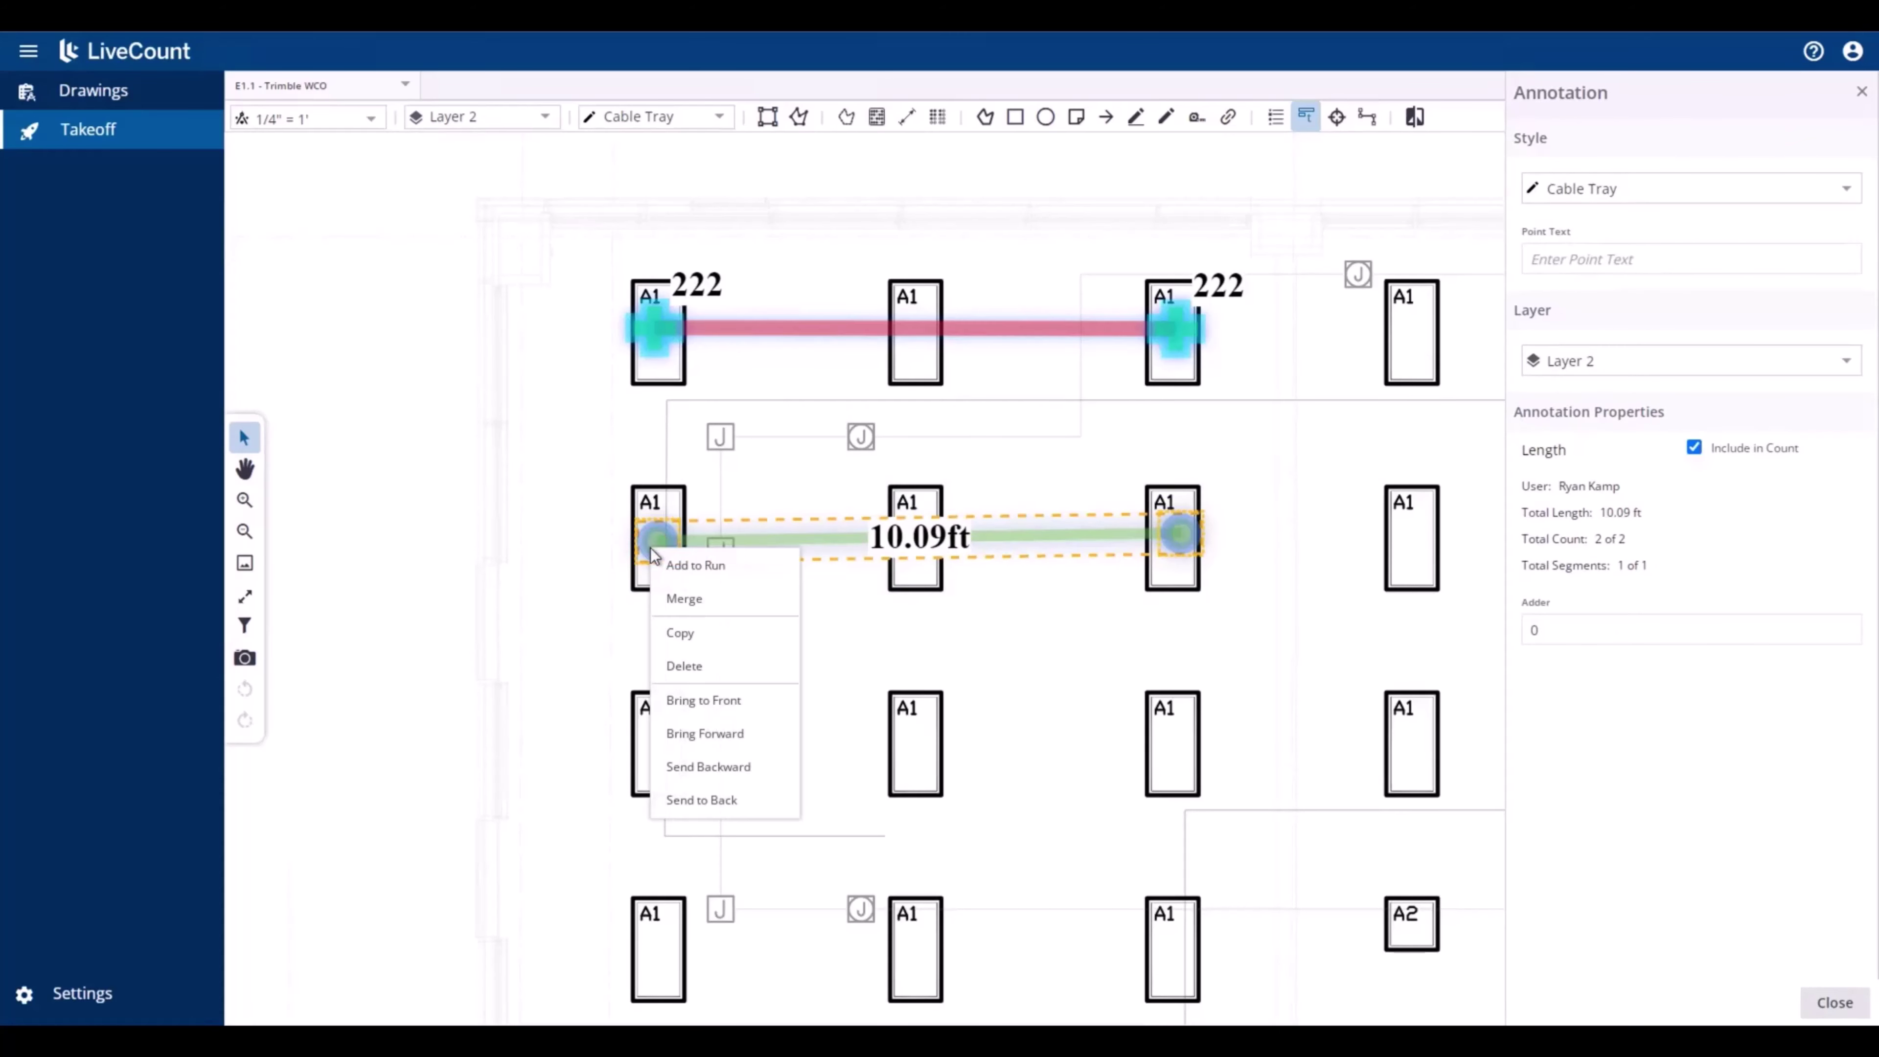
click(684, 666)
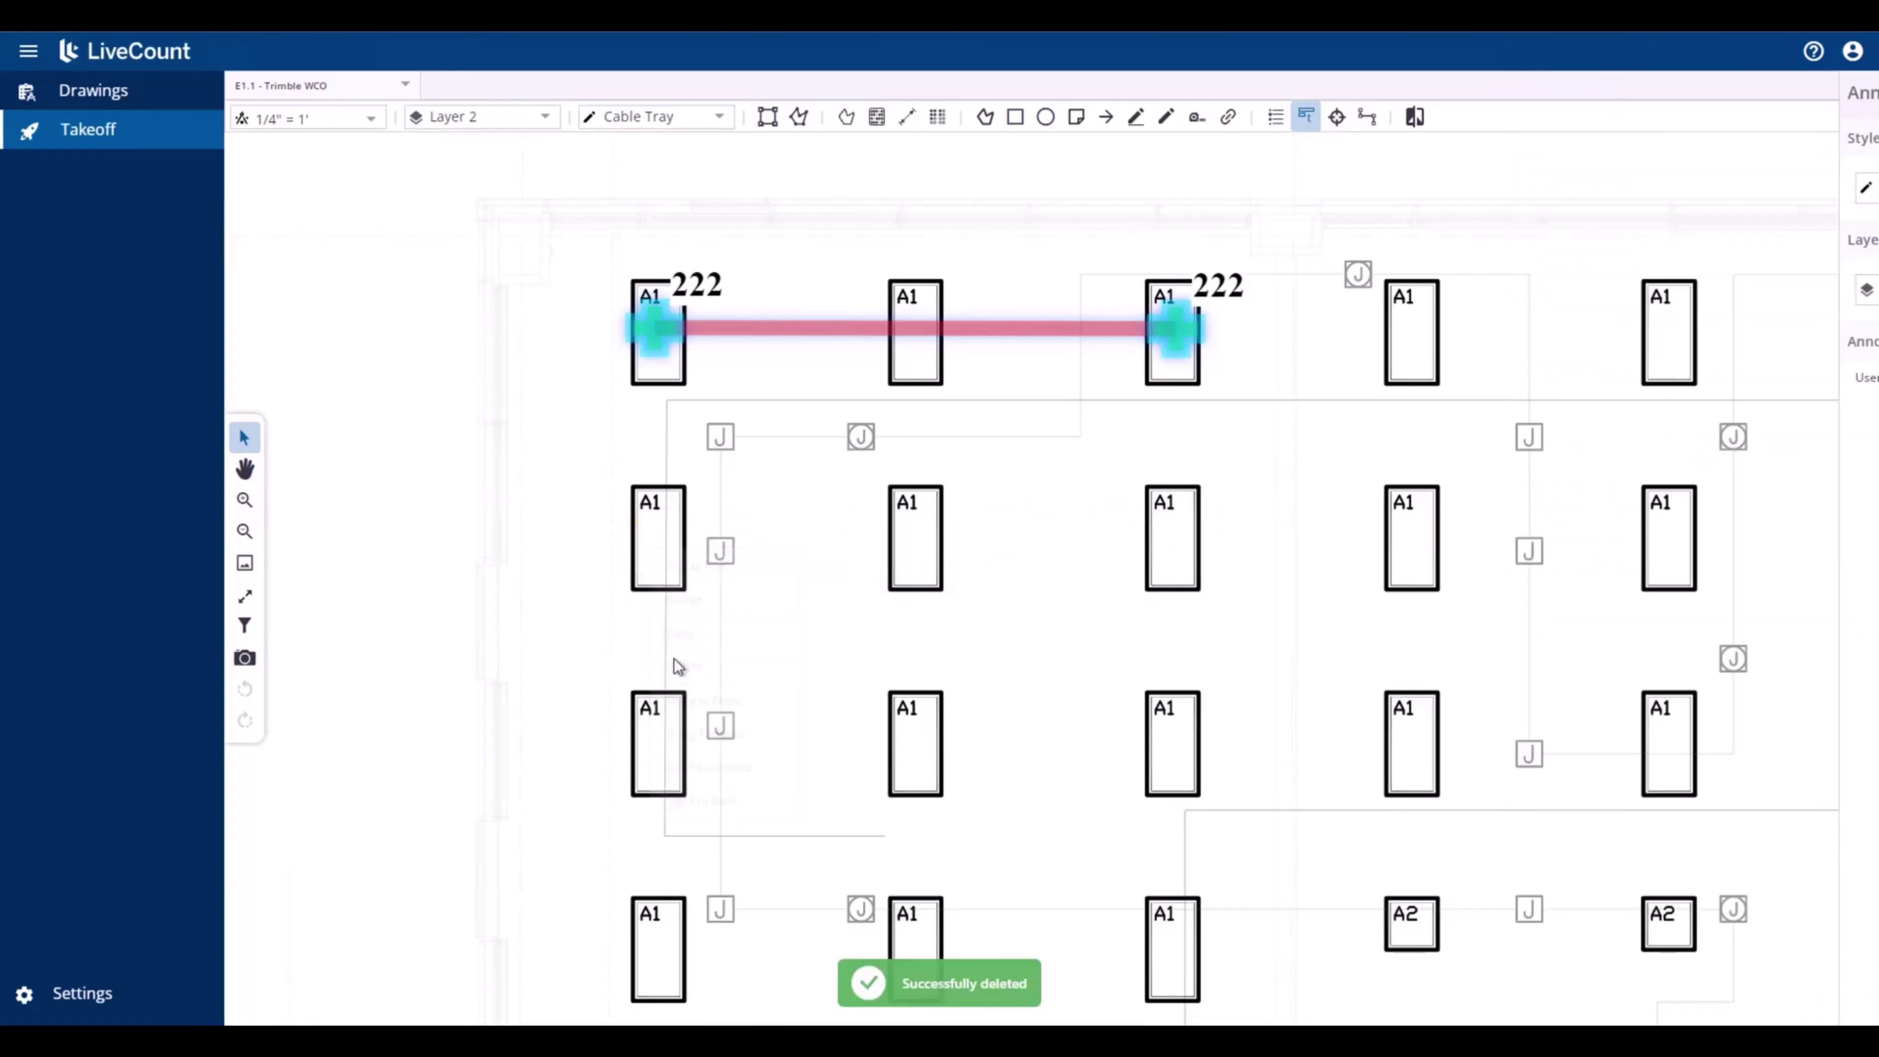
click(249, 627)
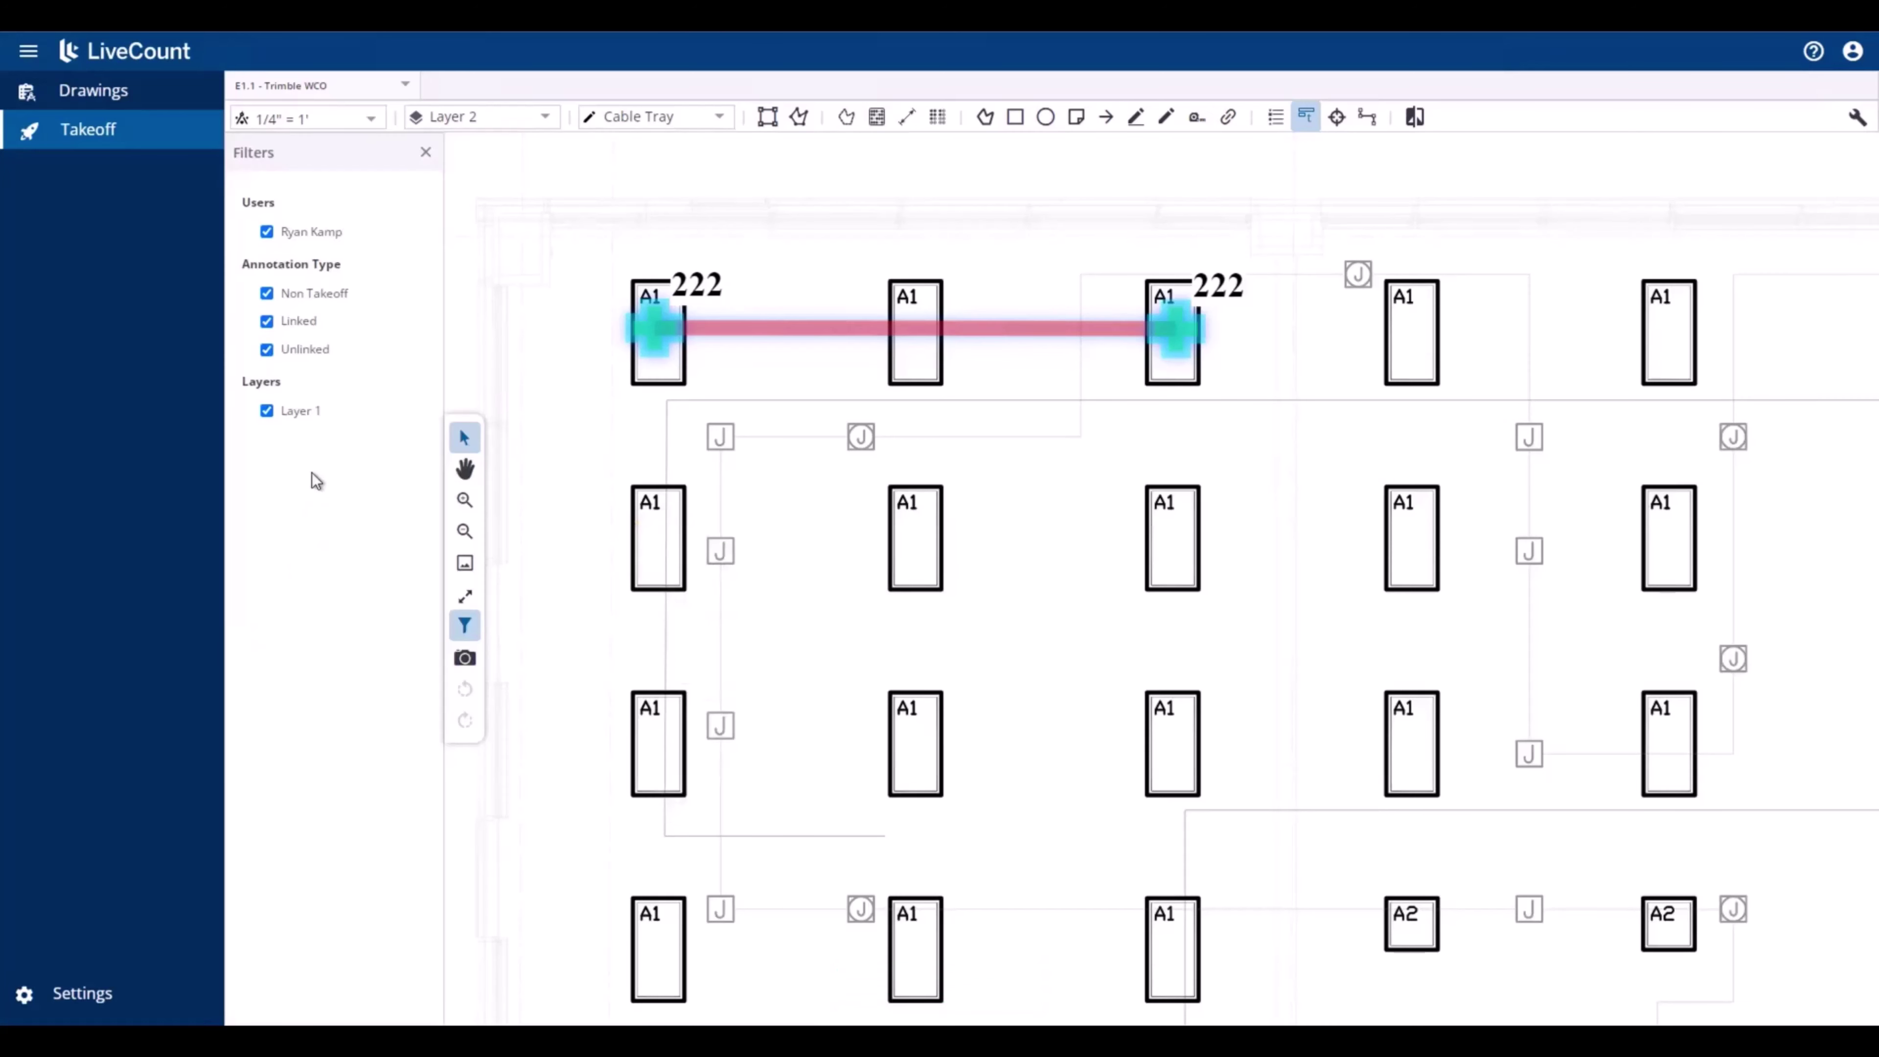
Reassign the red 10.06 ft style 222 run to Layer 2 in the Annotation panel
click(655, 336)
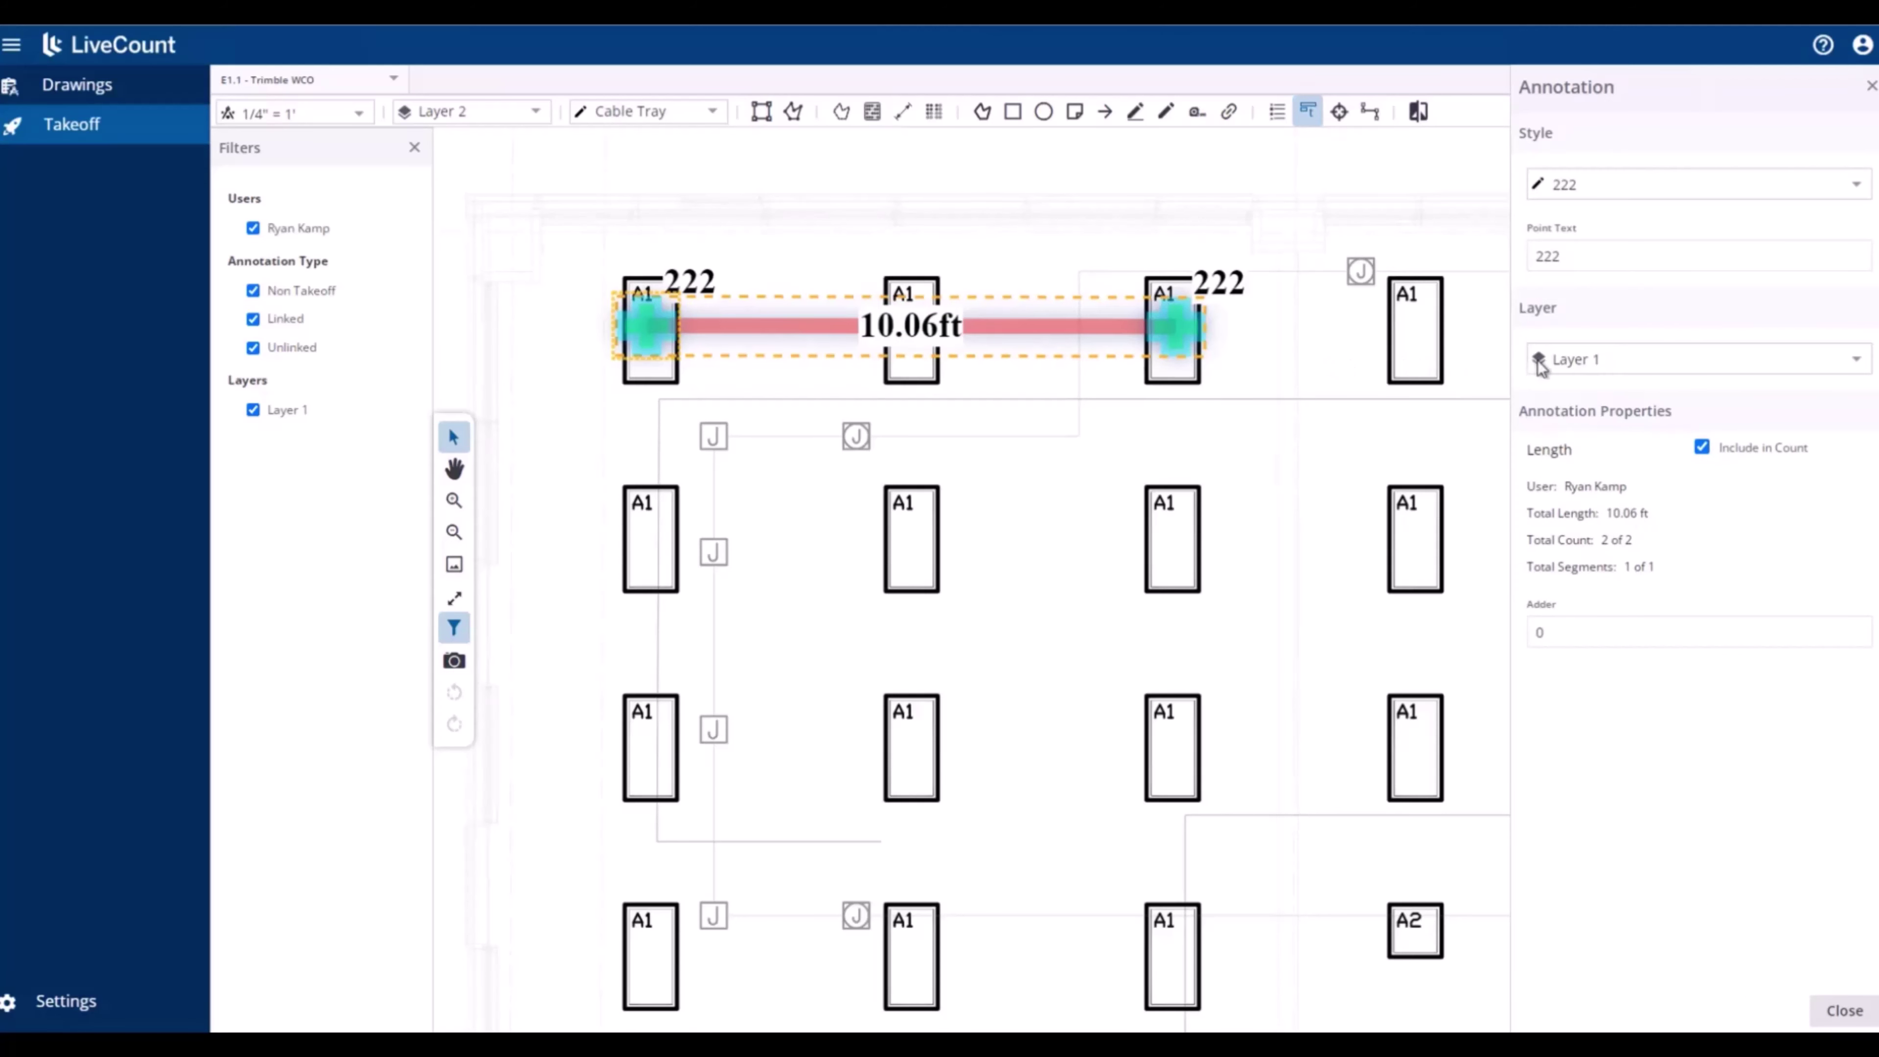
click(1570, 368)
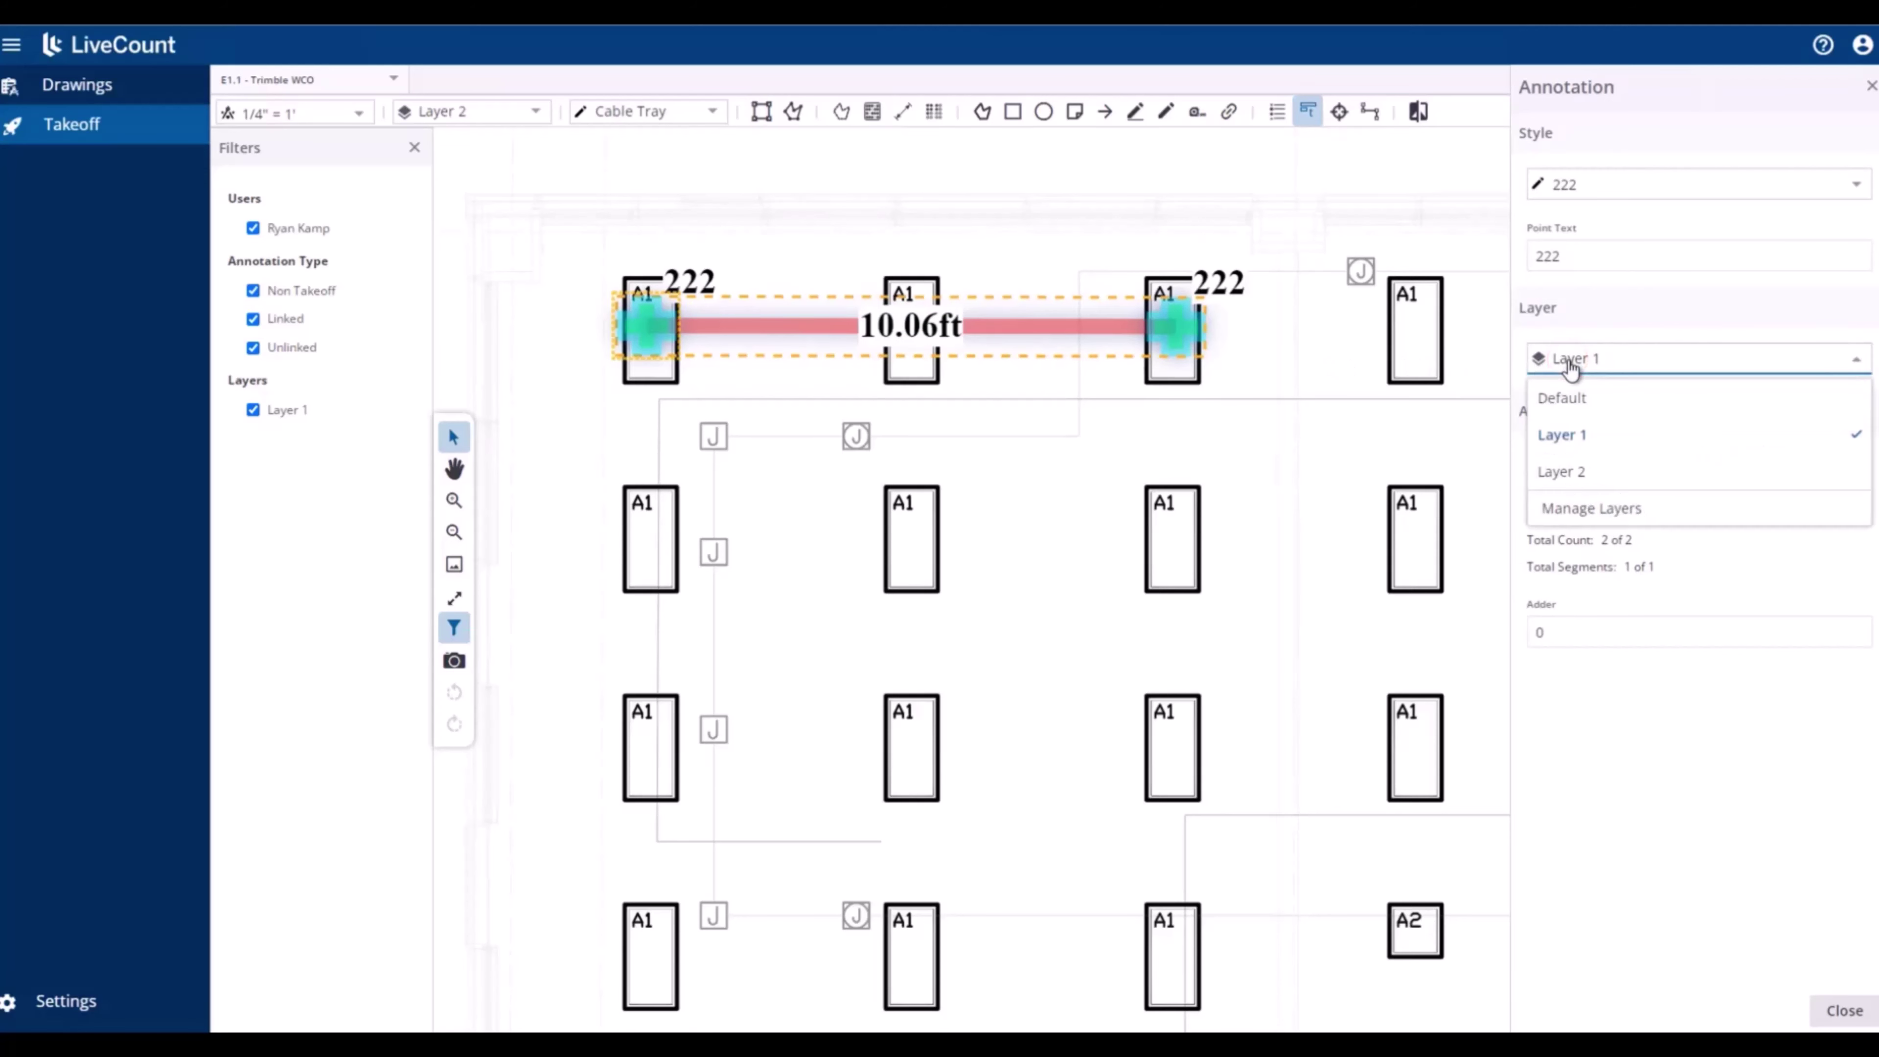
click(1566, 472)
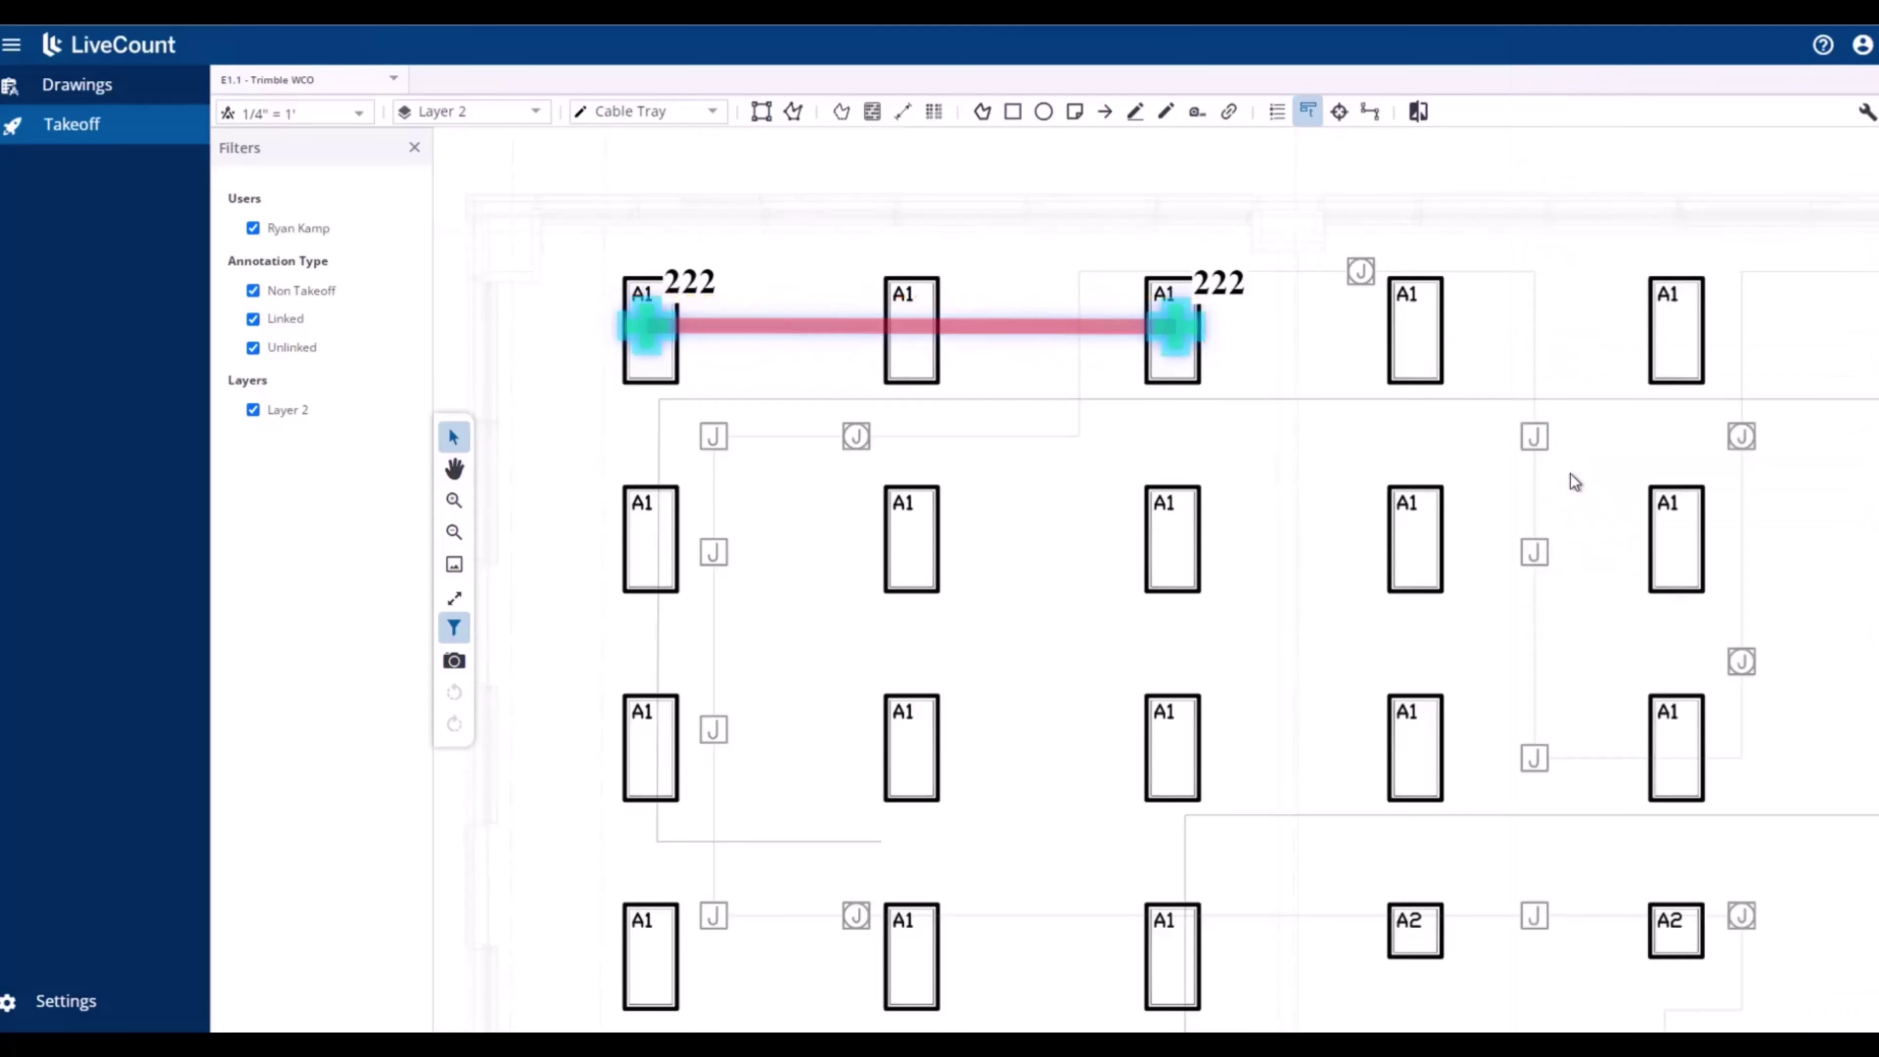
click(1176, 334)
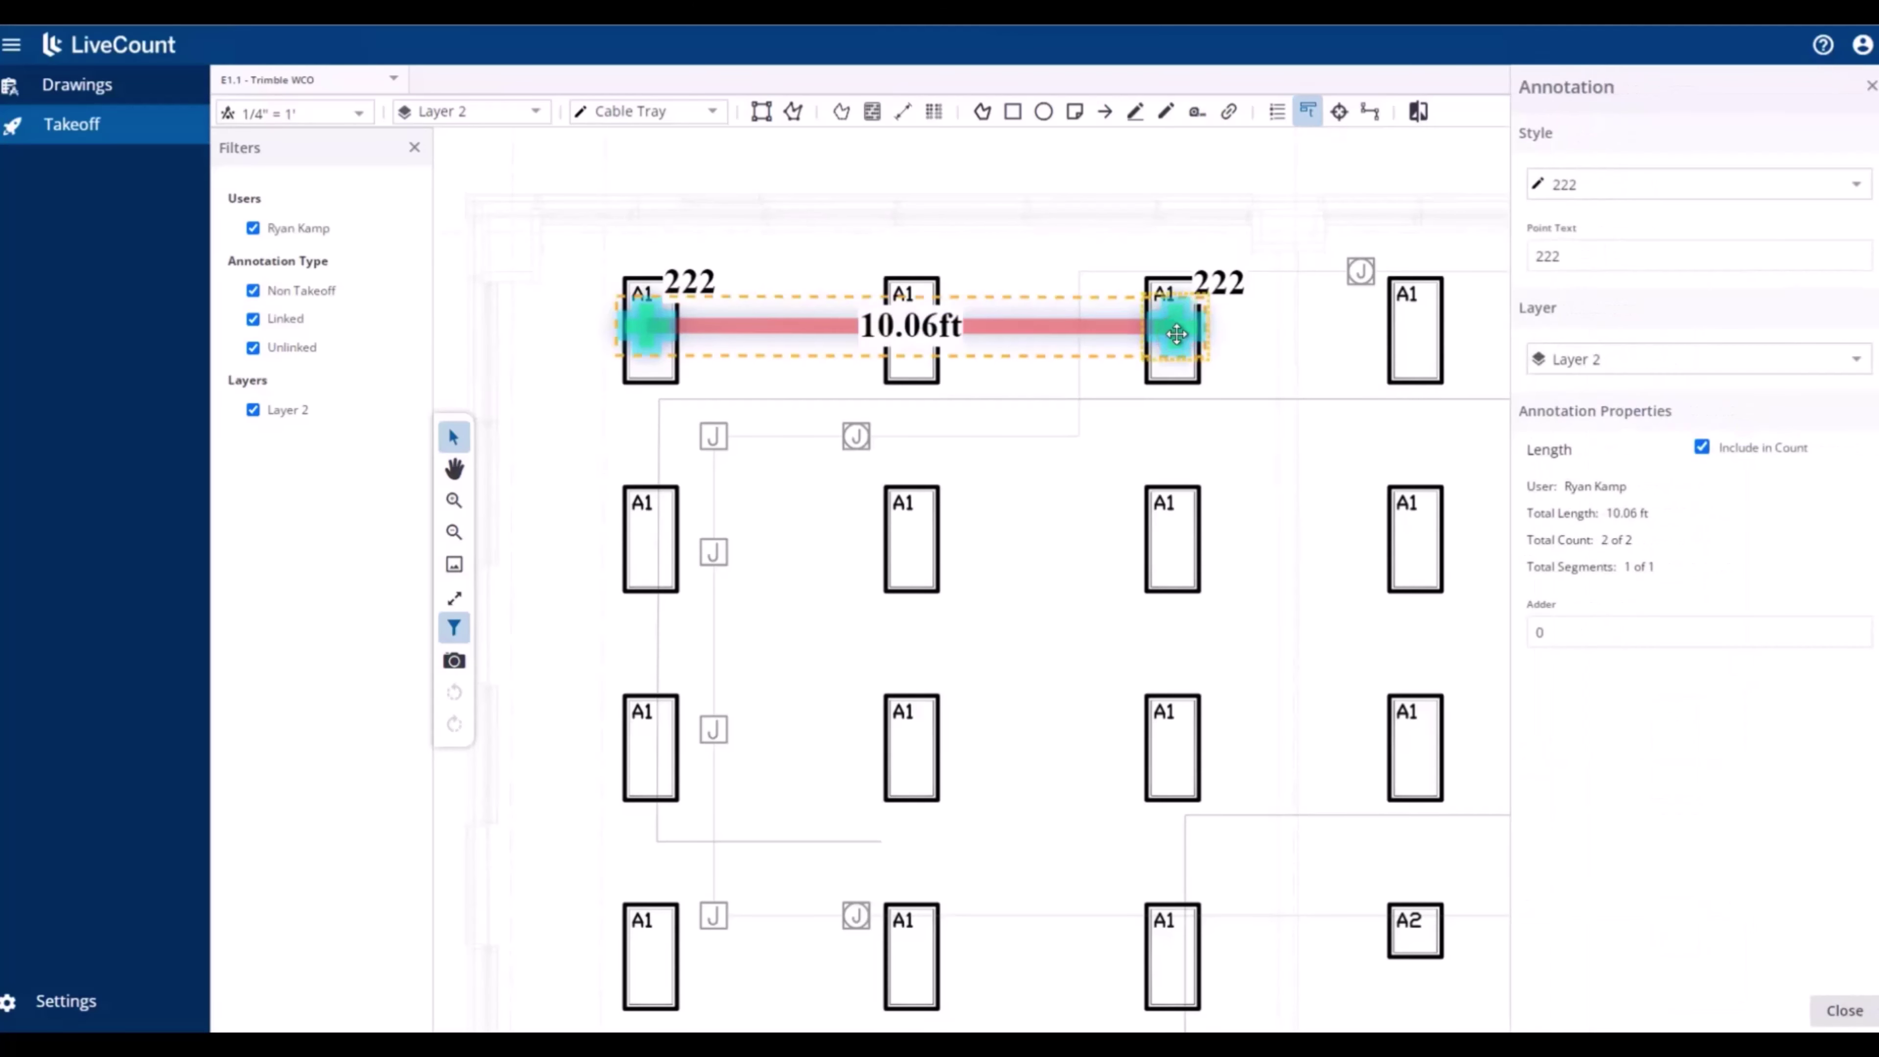